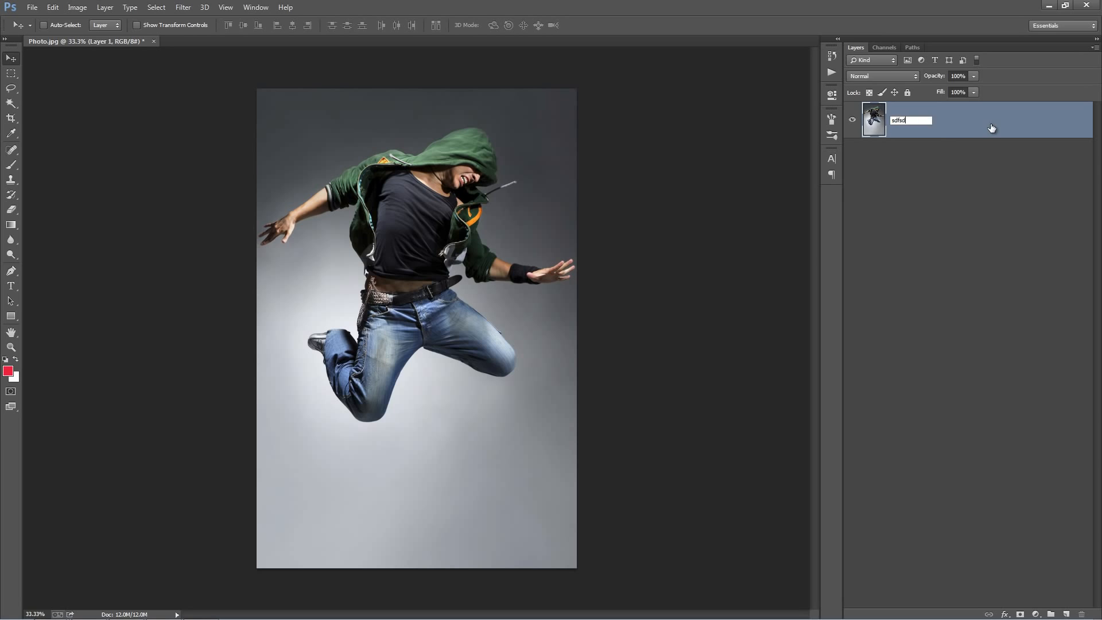
- Rename the photo layer sdfsd and convert it into a Background layer
text(sdfsd)
key(Return)
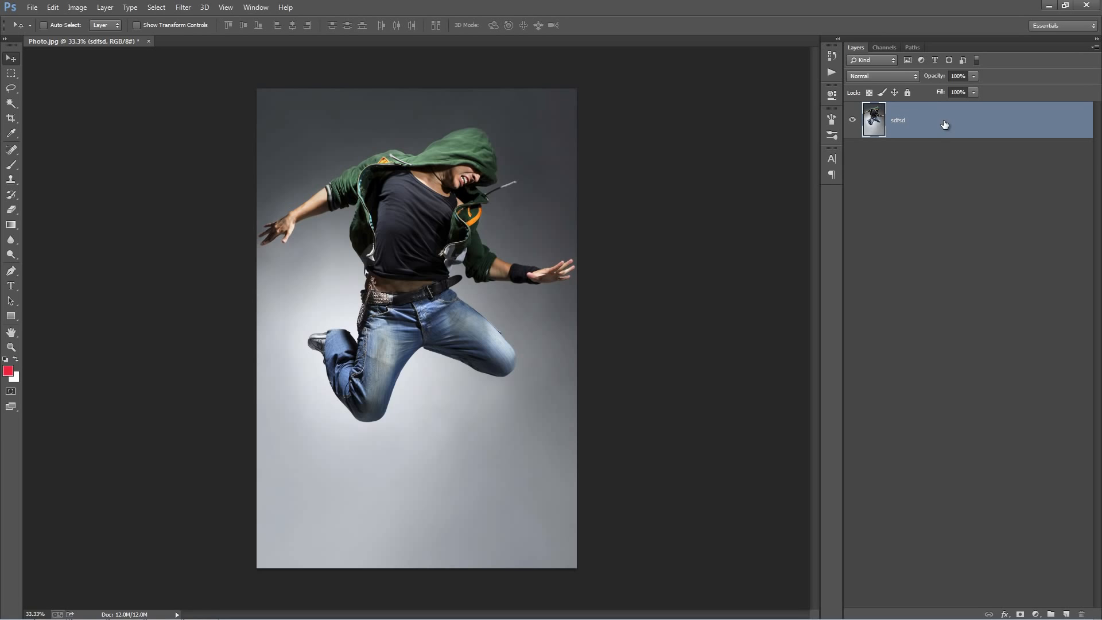
click(105, 7)
mouse_move(120, 22)
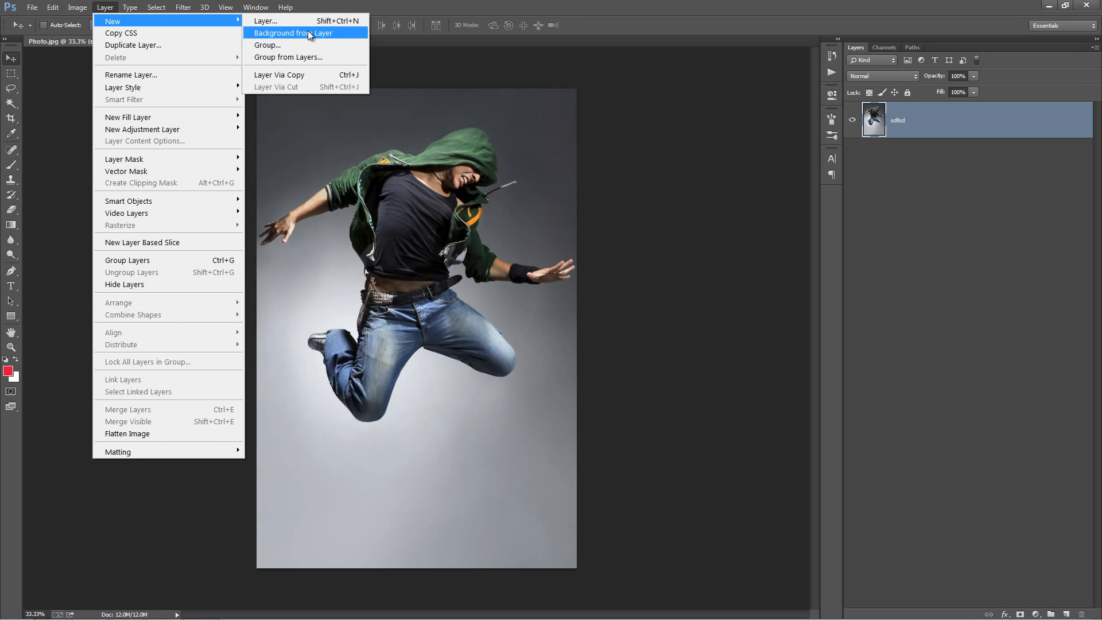
click(308, 33)
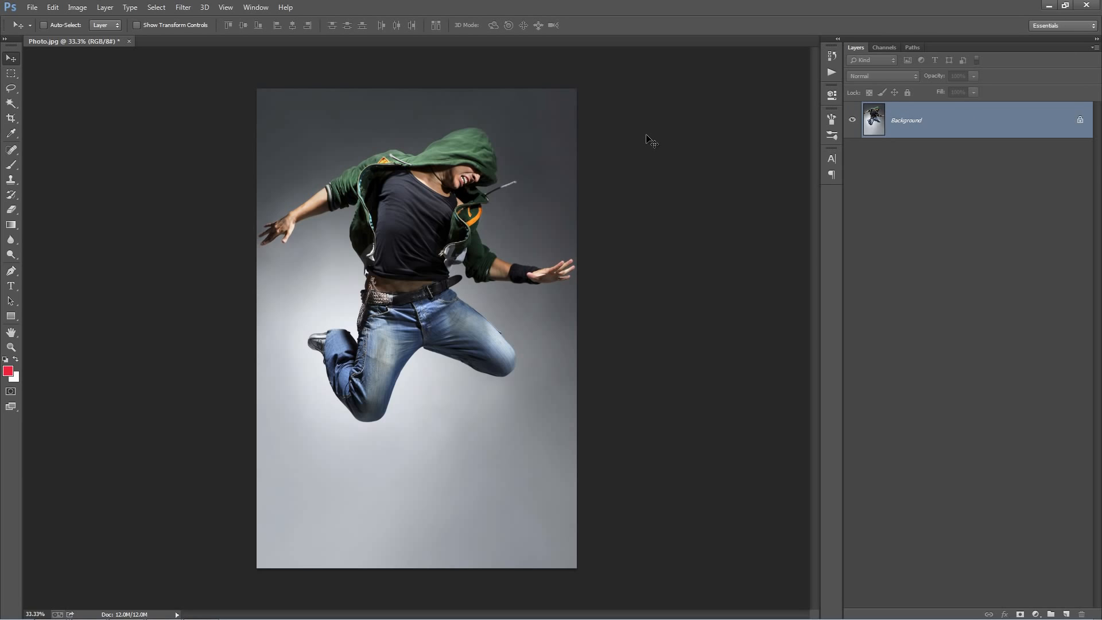
- Load the Shatter.atn action set and expand it to list its actions
click(245, 8)
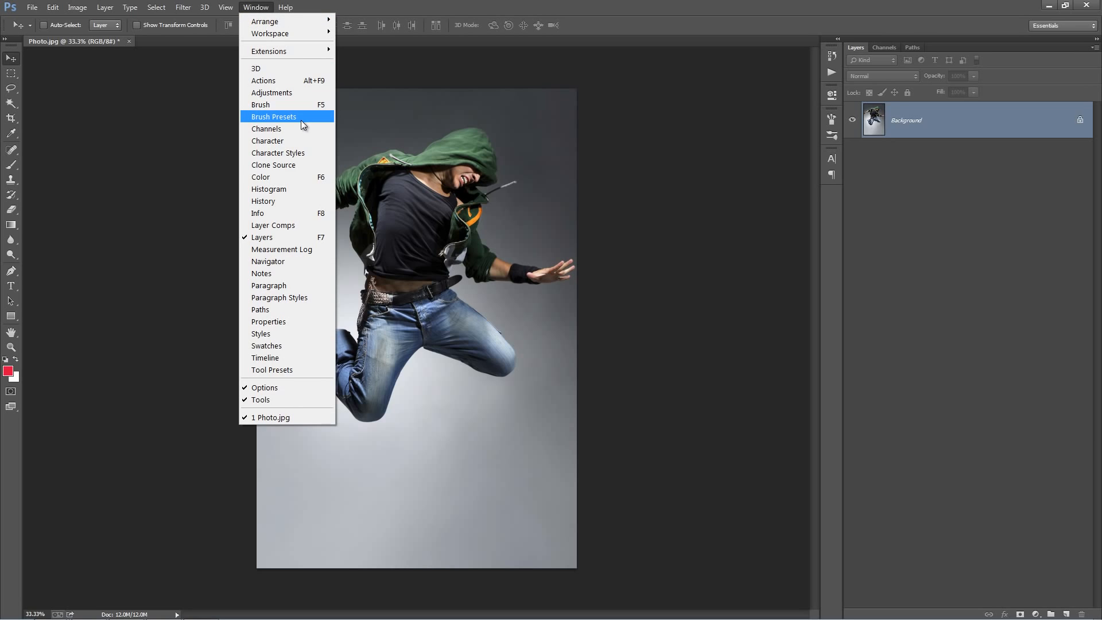
click(267, 80)
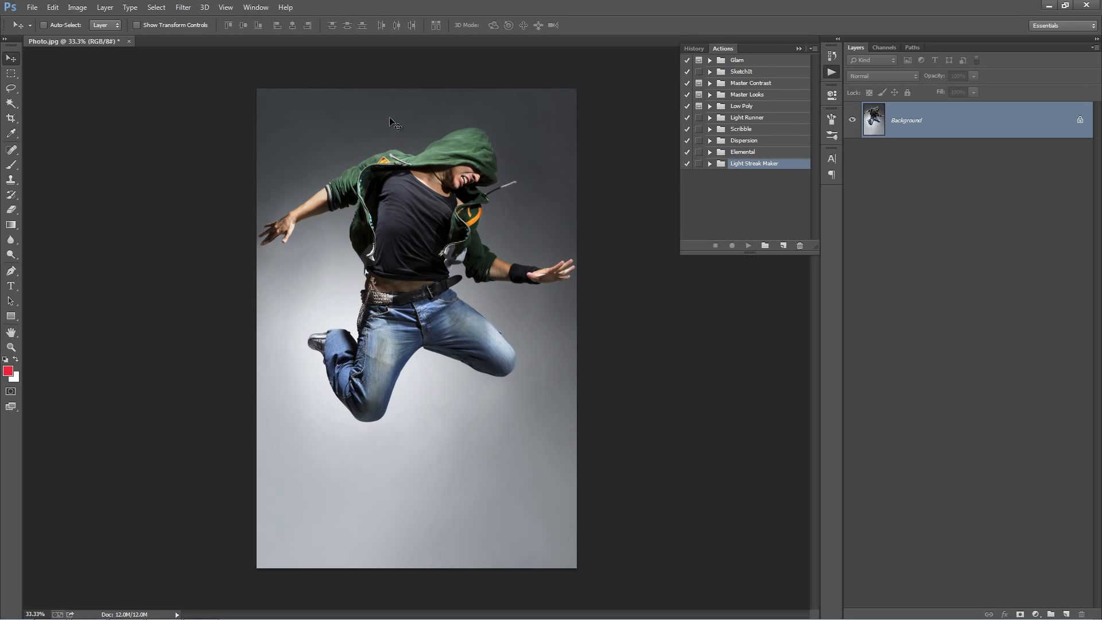
click(814, 50)
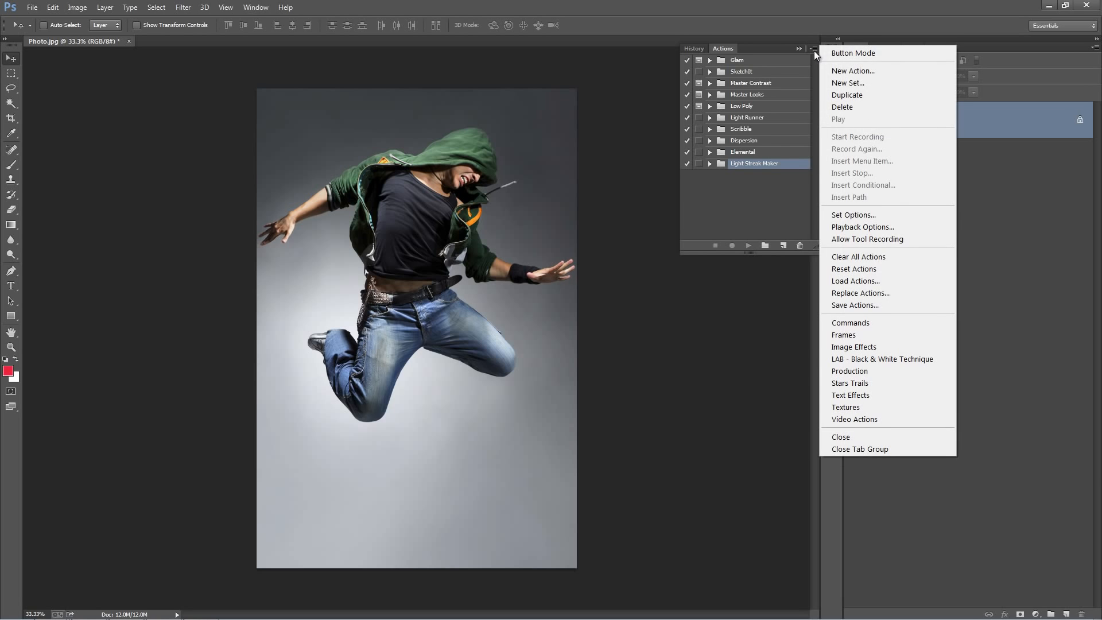
click(893, 280)
double_click(428, 228)
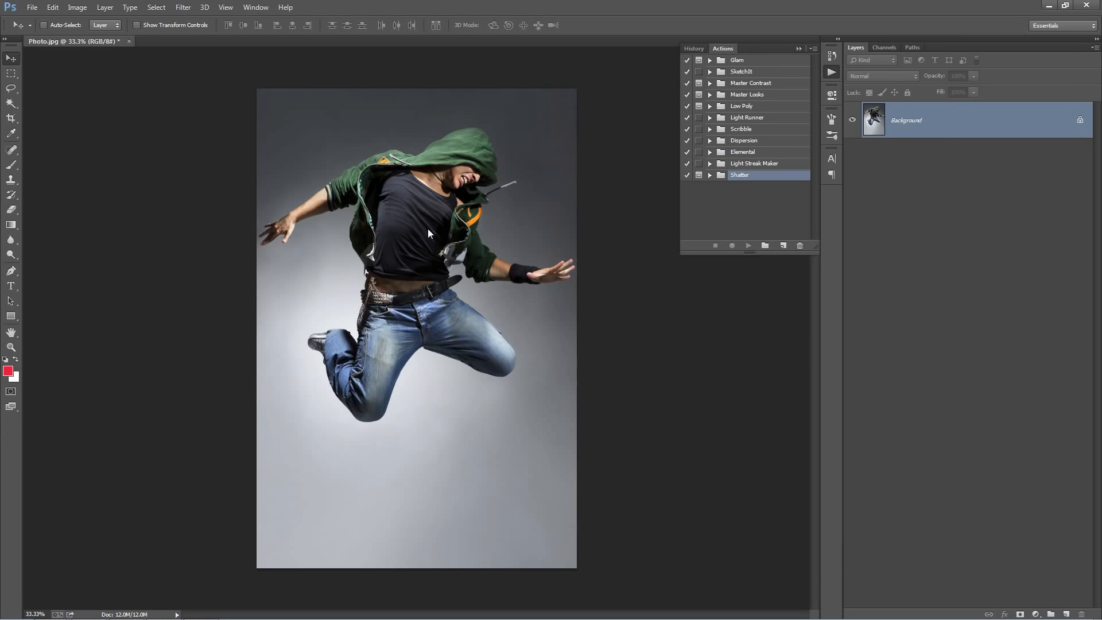
click(708, 175)
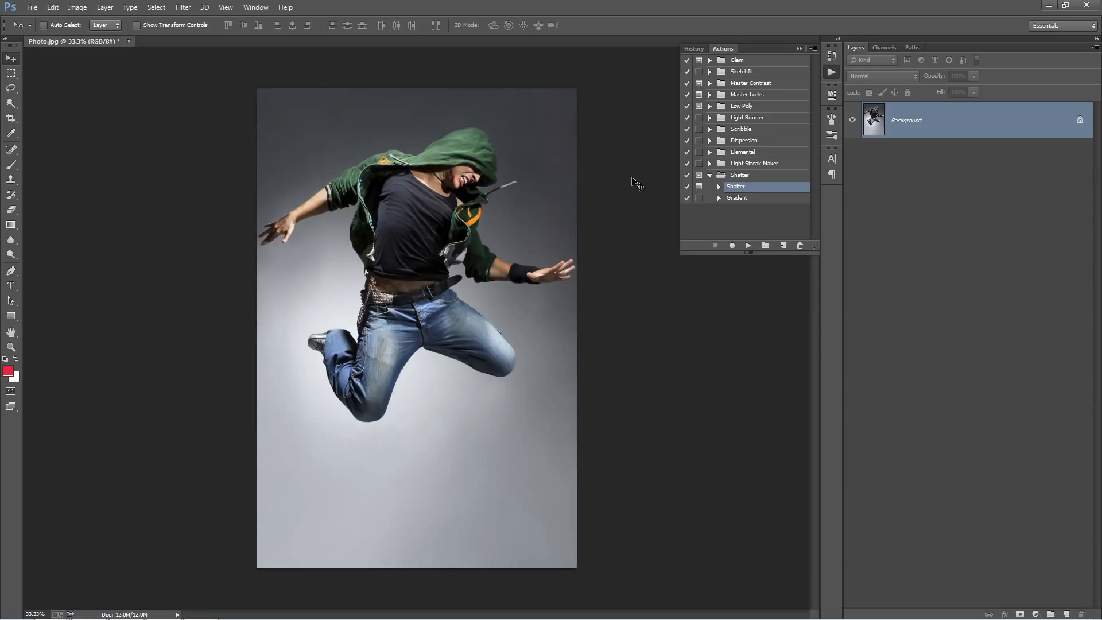
- Create a new layer named brush above the Background
key(ctrl+shift+n)
text(brush)
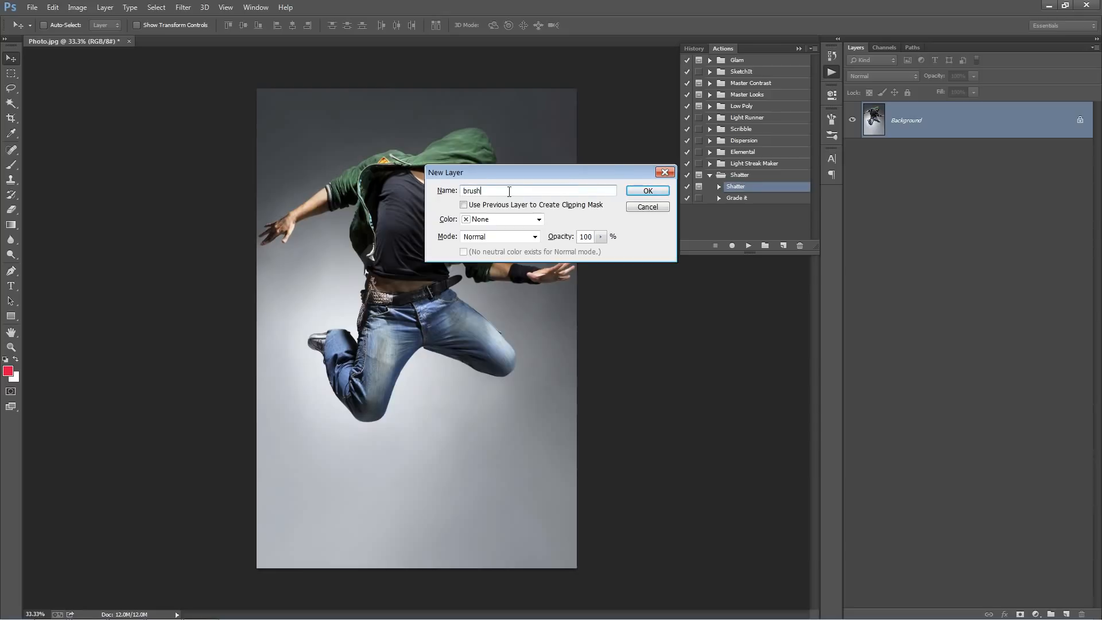
click(658, 190)
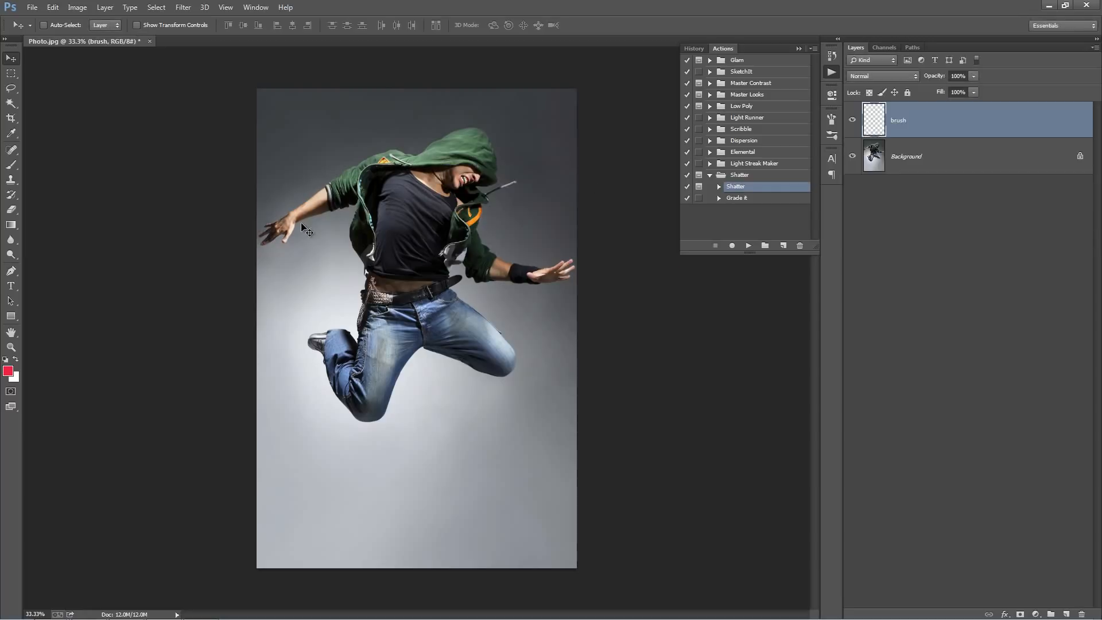
- Set up the Brush tool with a hard round tip at size 40 and a bright green foreground colour
key(b)
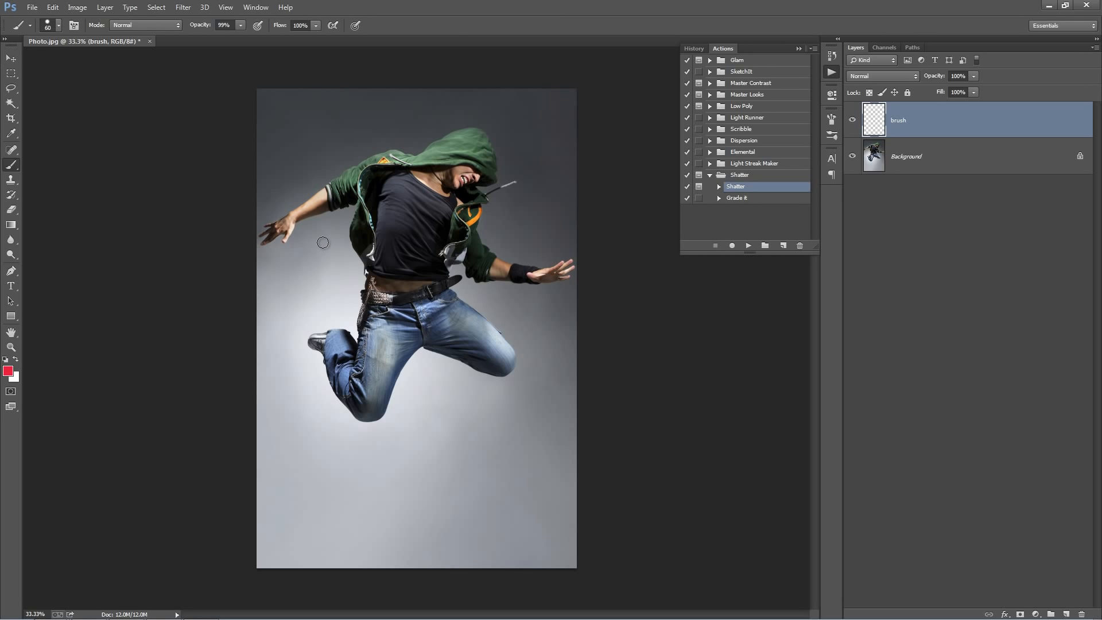
right_click(312, 163)
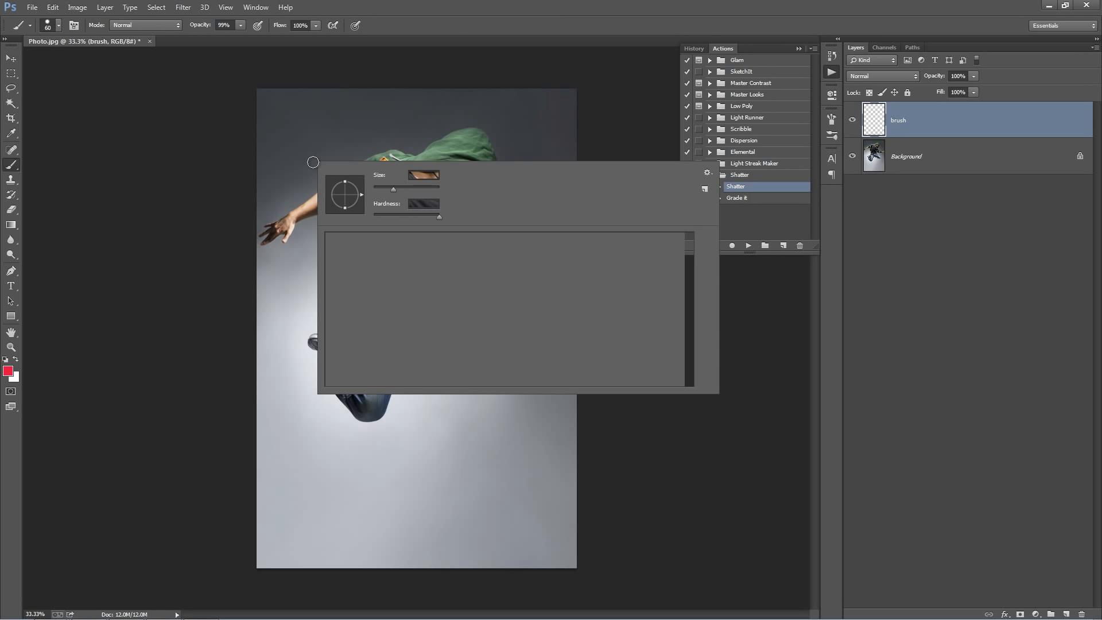
double_click(428, 248)
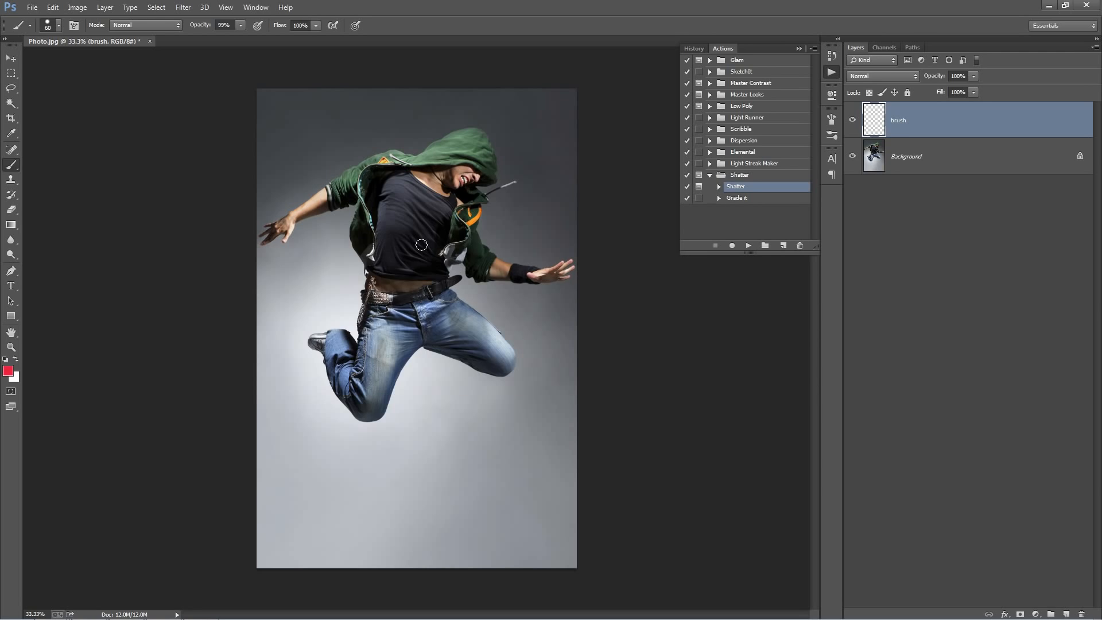
click(8, 370)
click(1008, 224)
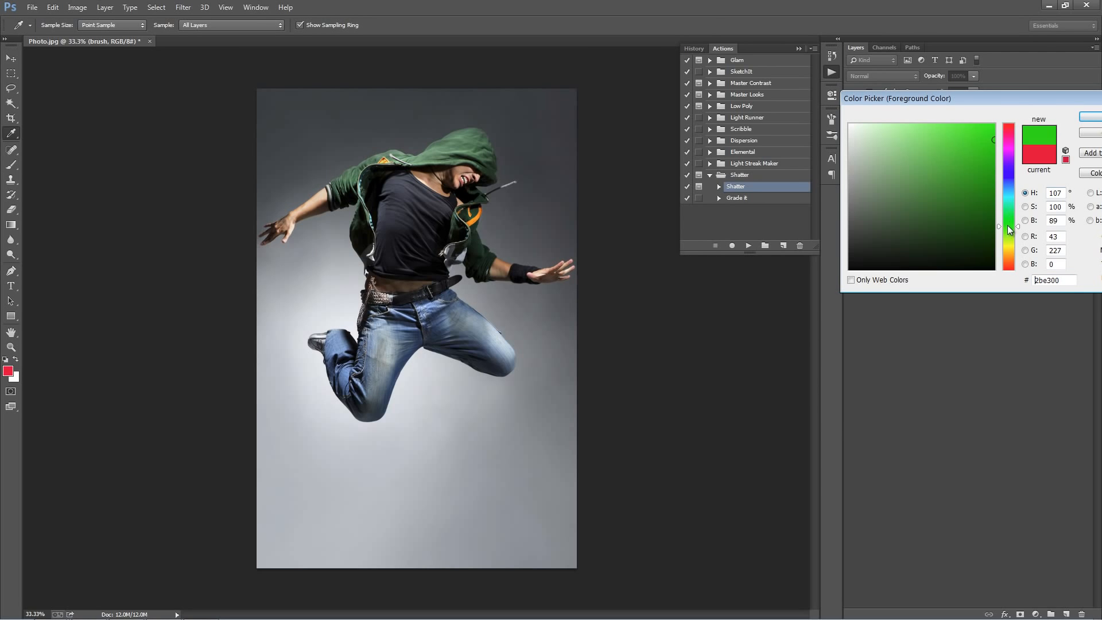
drag(980, 158, 975, 141)
click(1088, 117)
key(bracketleft)
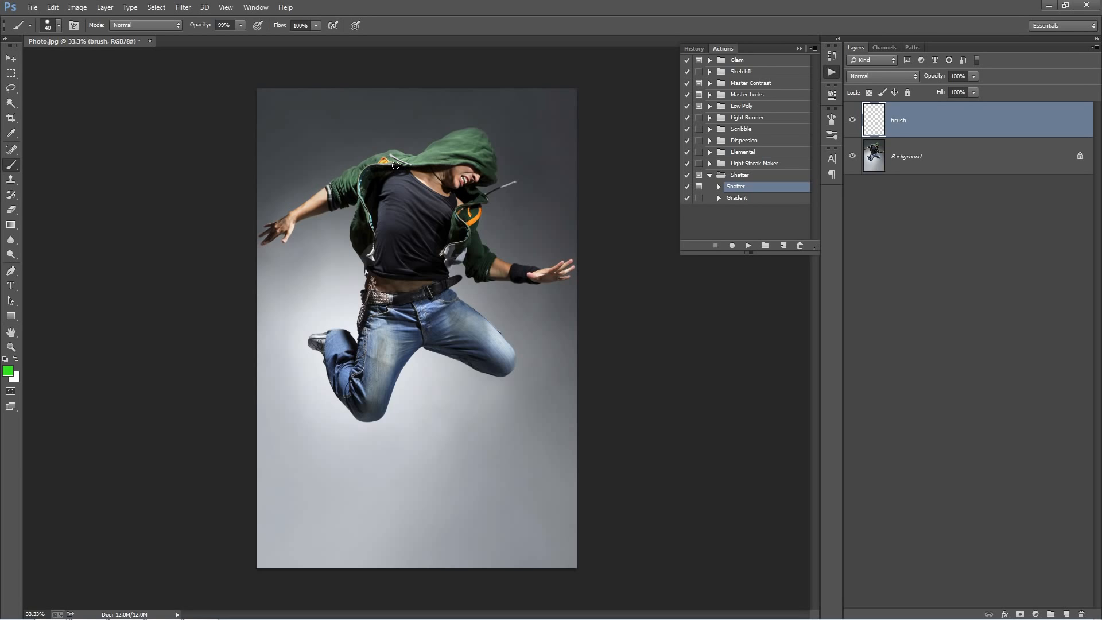
- Paint green over both of the man's arms, the edge of his hood and his lower legs on the brush layer
drag(399, 159, 271, 230)
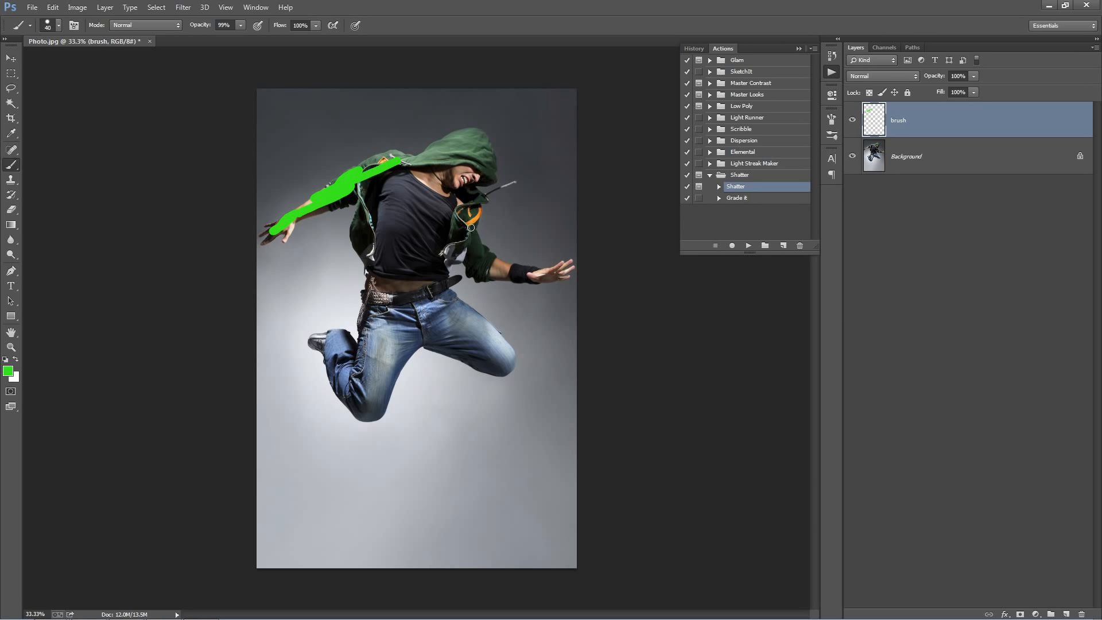
mouse_move(457, 211)
mouse_down()
mouse_move(475, 256)
mouse_move(534, 276)
mouse_up()
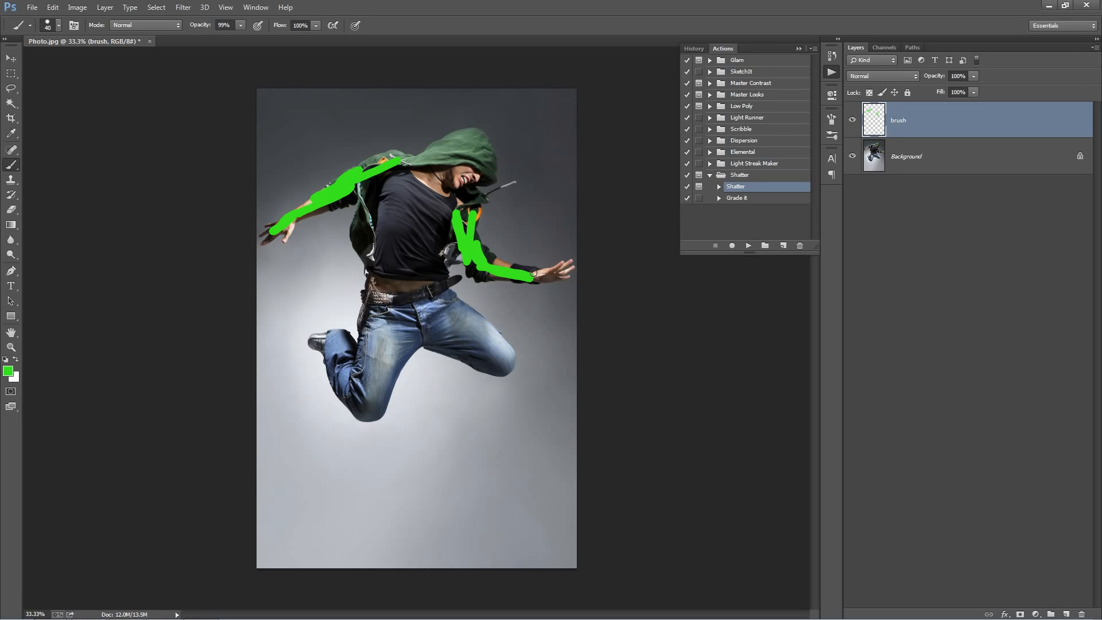
mouse_move(408, 159)
mouse_down()
mouse_move(449, 147)
mouse_move(400, 166)
mouse_up()
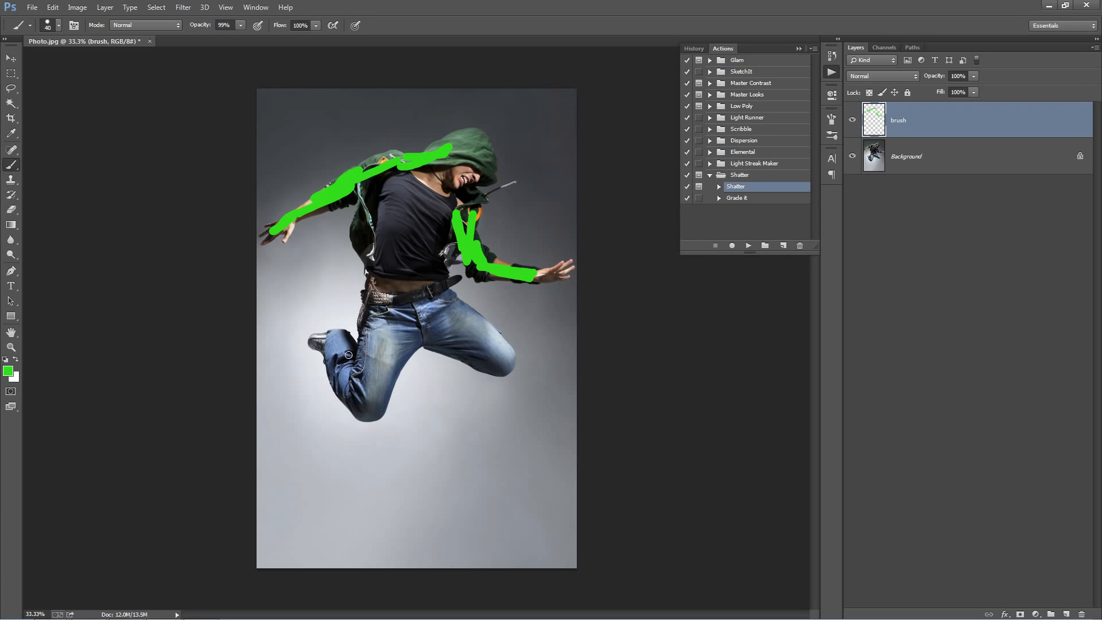
mouse_move(312, 340)
mouse_down()
mouse_move(336, 350)
mouse_move(318, 343)
mouse_move(335, 351)
mouse_move(343, 381)
mouse_move(332, 380)
mouse_move(362, 410)
mouse_move(342, 355)
mouse_move(356, 391)
mouse_move(333, 381)
mouse_move(365, 410)
mouse_up()
mouse_move(459, 343)
mouse_down()
mouse_move(500, 372)
mouse_move(481, 344)
mouse_up()
mouse_move(377, 385)
mouse_down()
mouse_move(364, 355)
mouse_move(365, 378)
mouse_up()
drag(493, 344, 497, 364)
key(v)
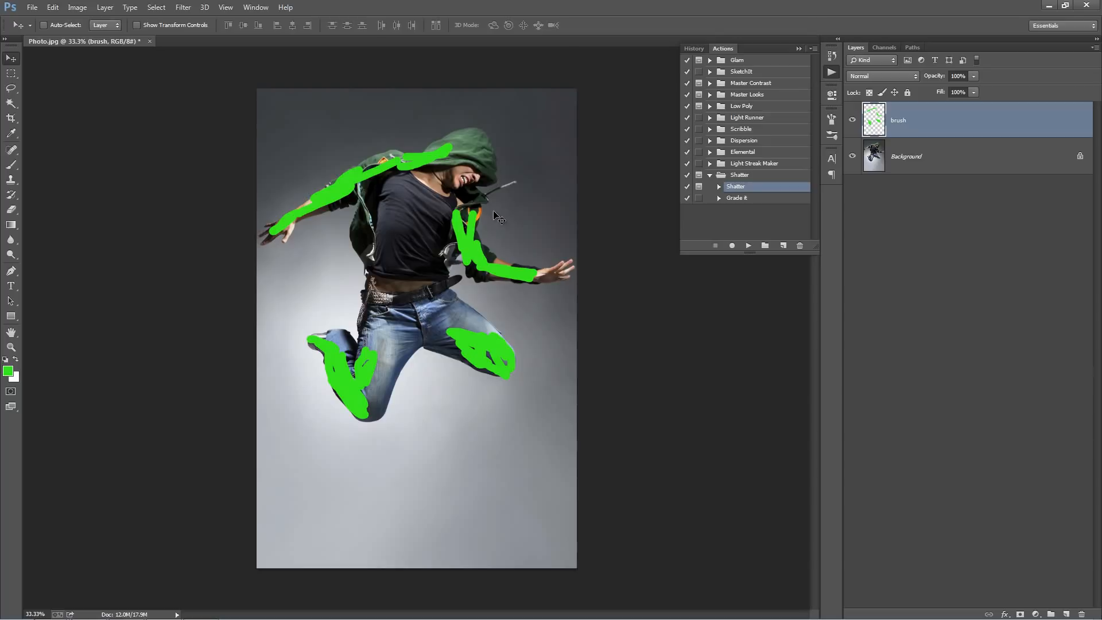
- Play the Shatter action from the Shatter set
click(735, 197)
click(736, 190)
click(739, 199)
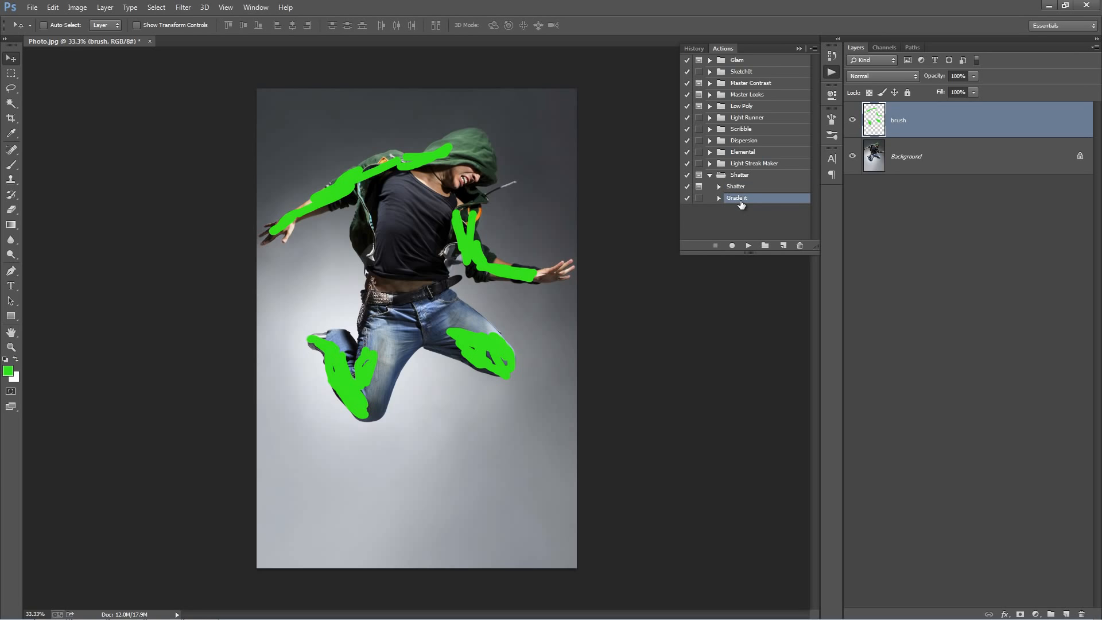
click(735, 186)
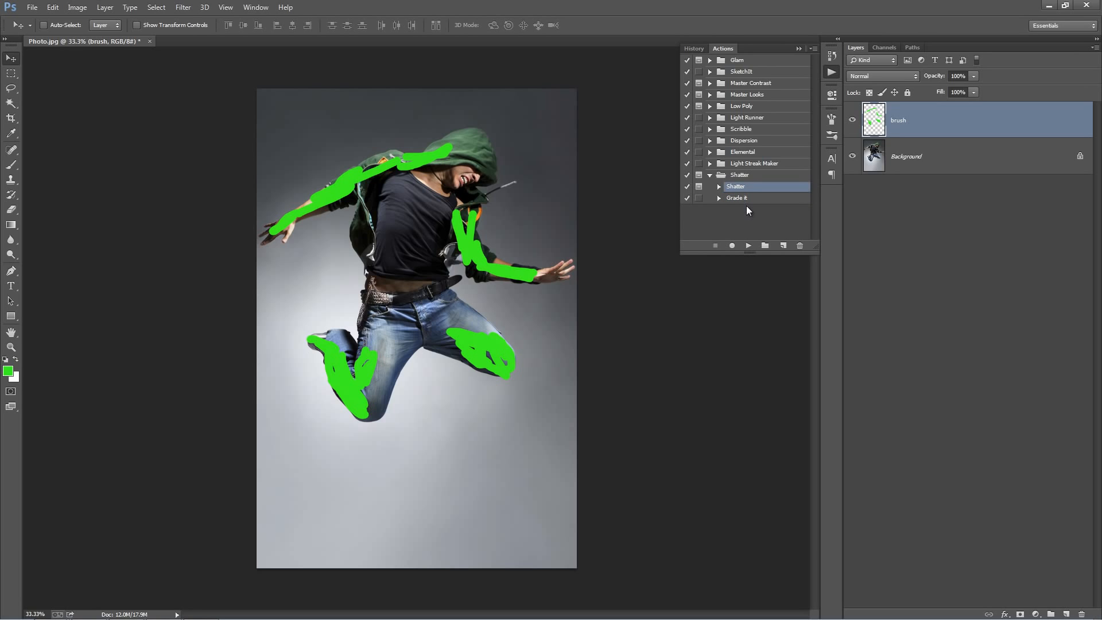
click(747, 246)
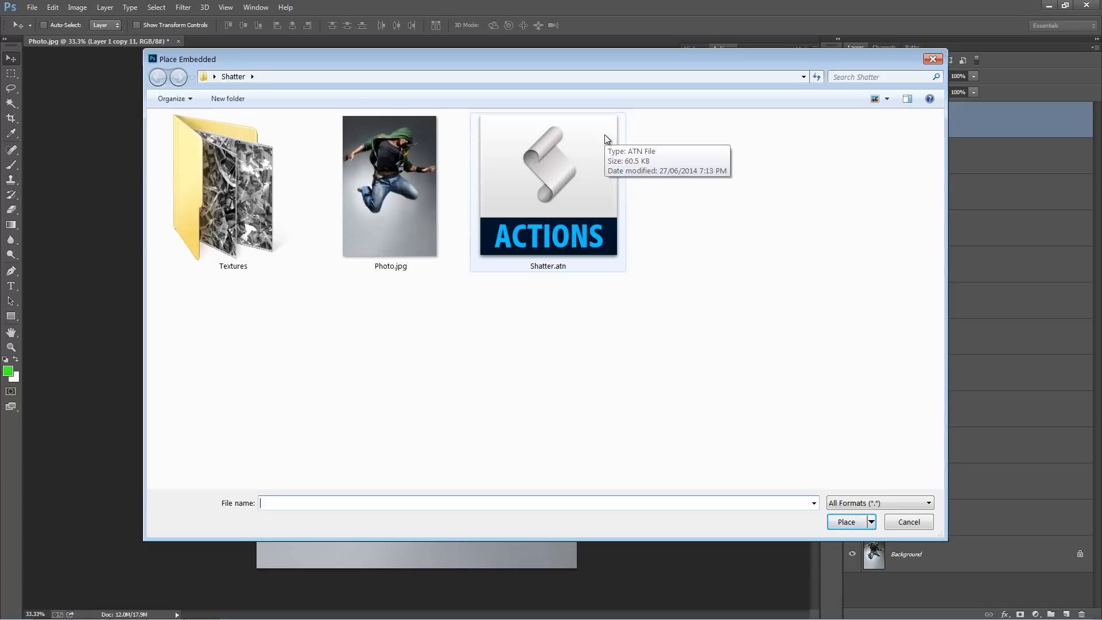
- Place 4.jpg from the Textures folder, move it up over the man and enlarge it slightly beyond the photo's width
double_click(218, 154)
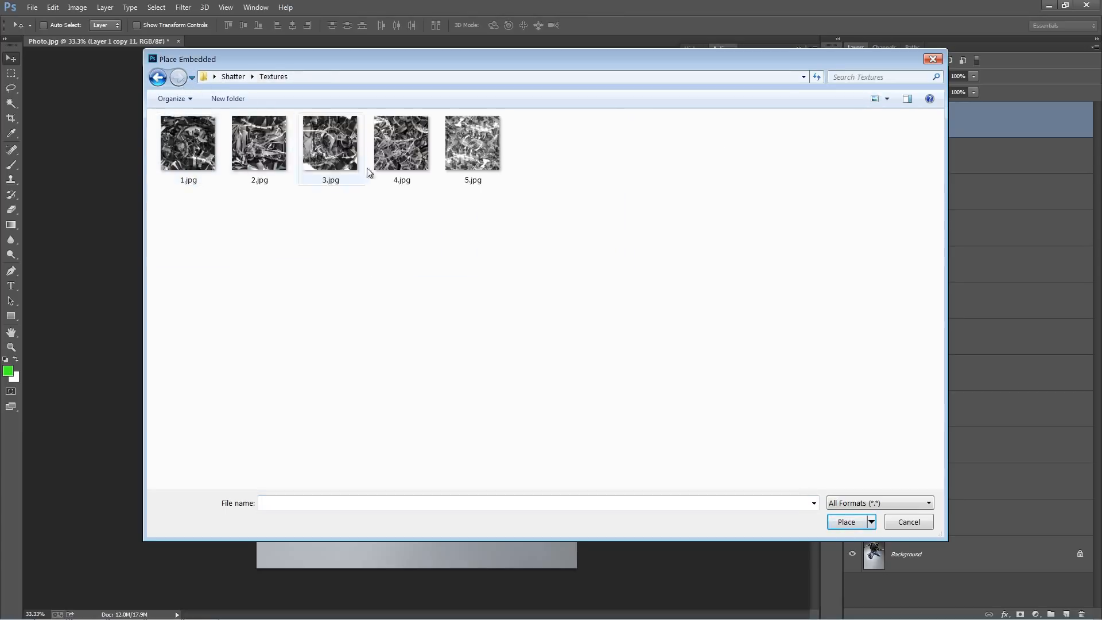
double_click(395, 150)
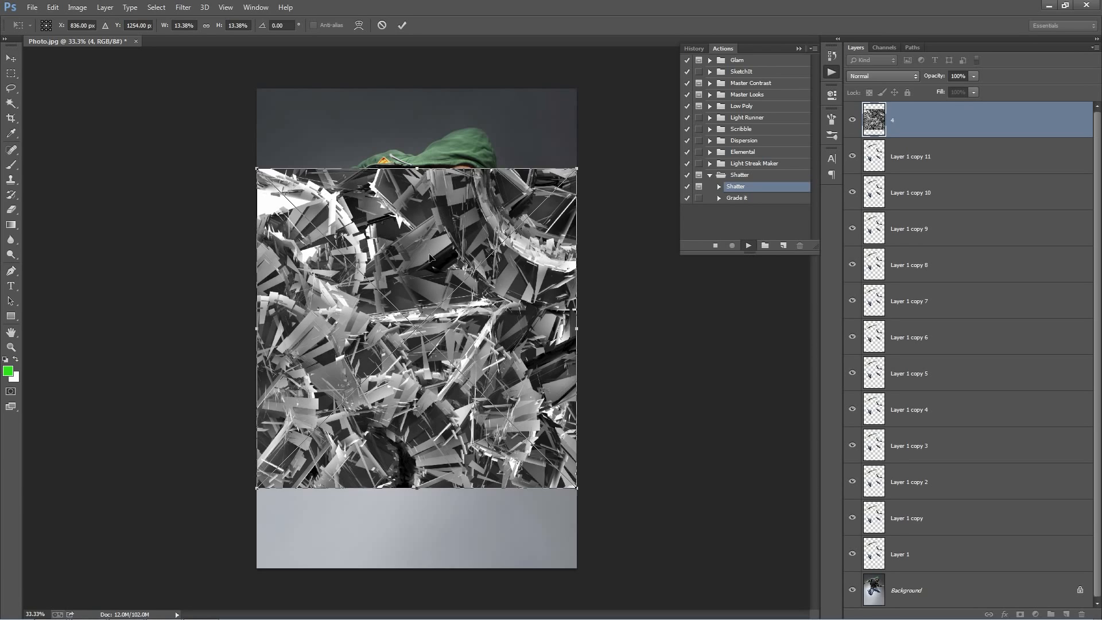
drag(431, 274, 429, 232)
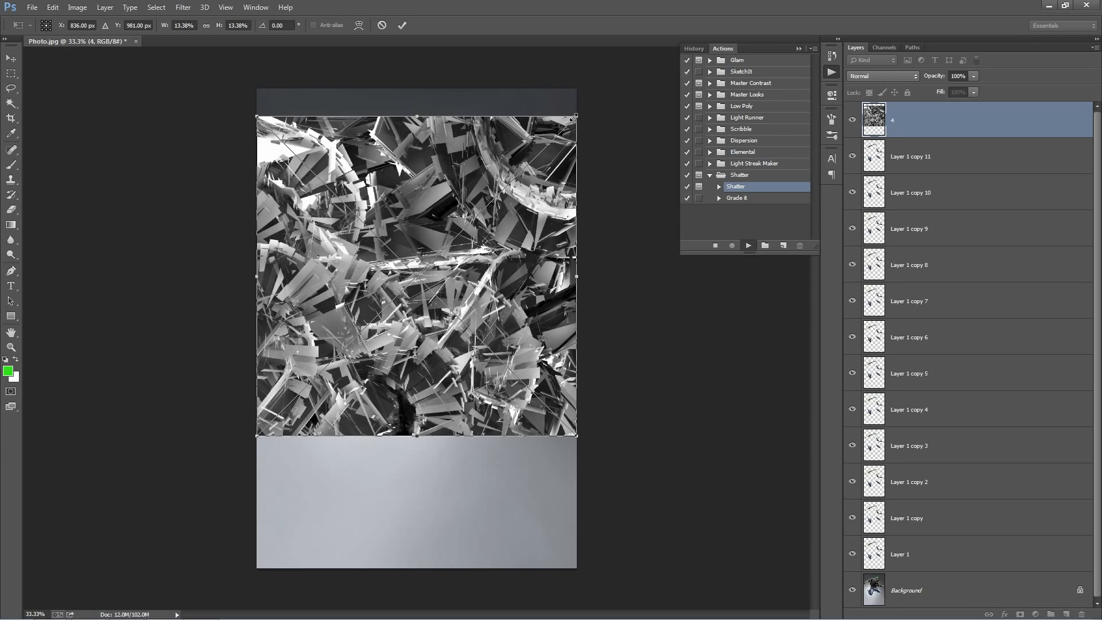
drag(574, 117, 577, 113)
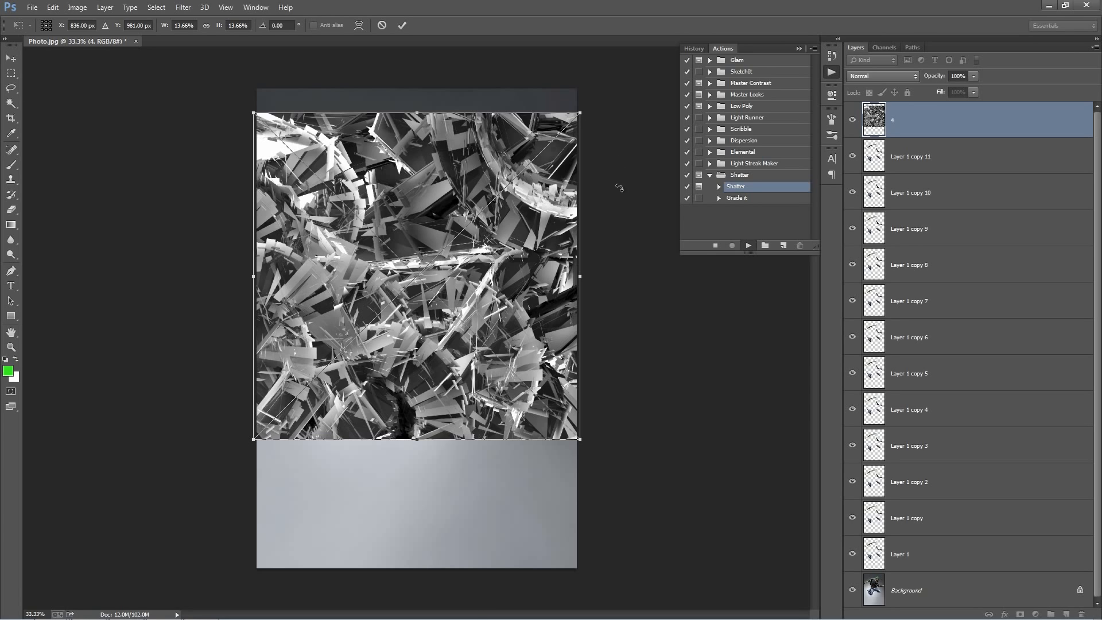
mouse_move(618, 186)
mouse_down()
mouse_move(604, 144)
mouse_move(611, 167)
mouse_up()
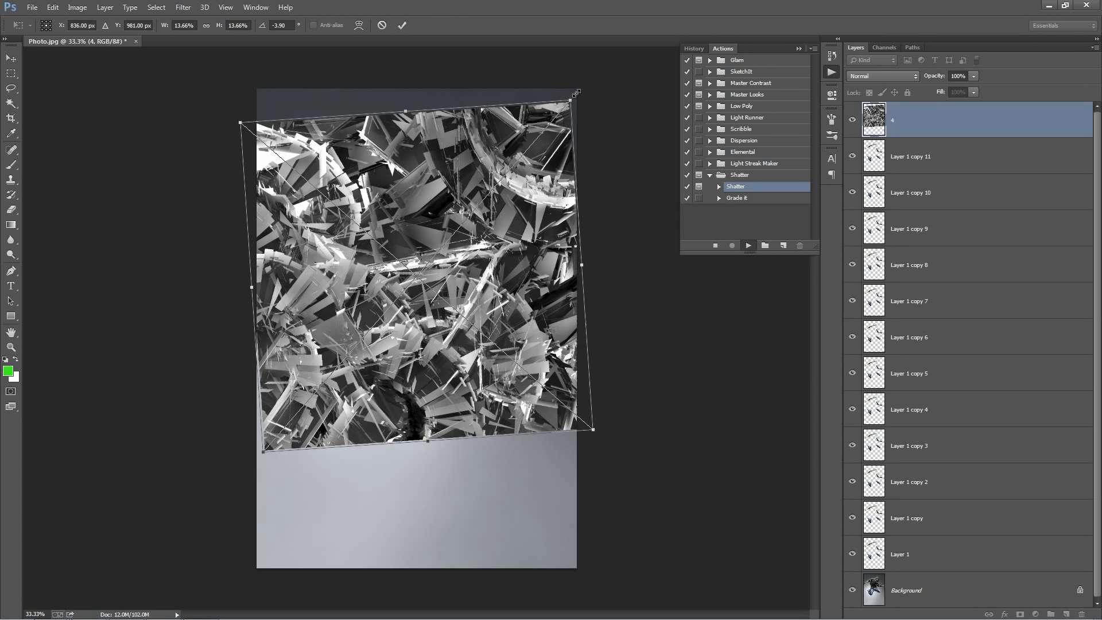
drag(576, 93, 581, 93)
drag(643, 143, 627, 166)
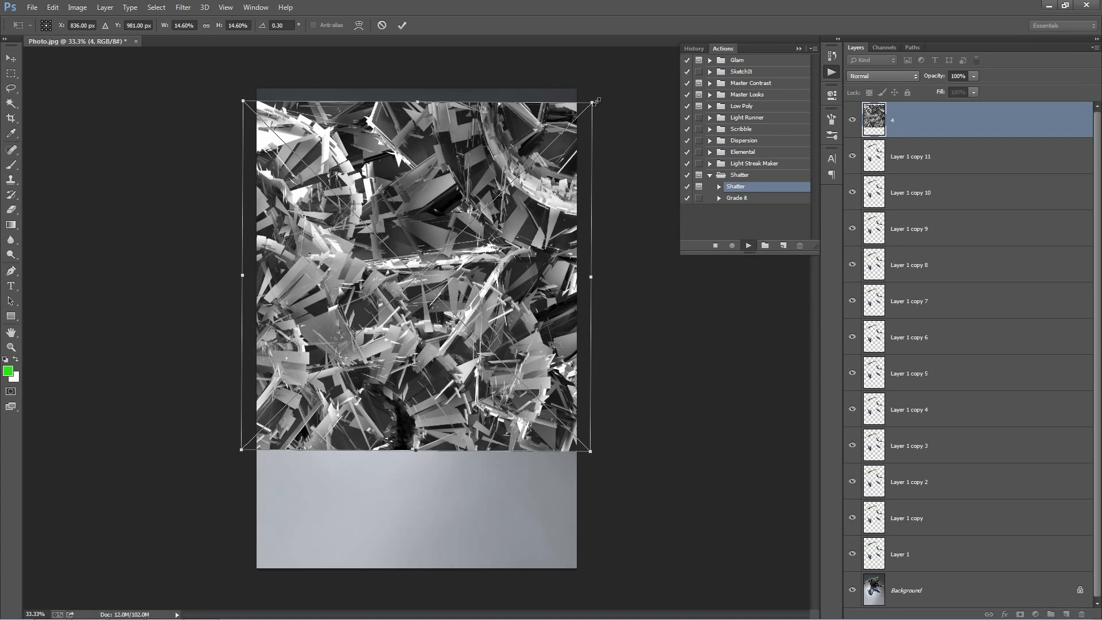
drag(596, 101, 581, 110)
key(Return)
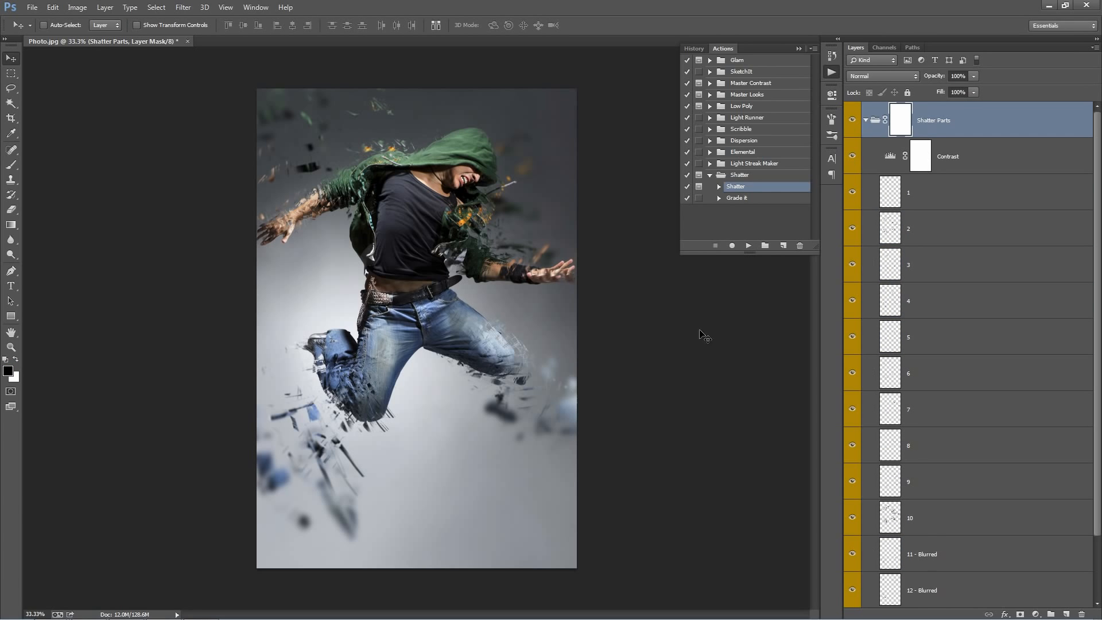
- Put away the action list and collapse the Shatter Parts group
click(797, 48)
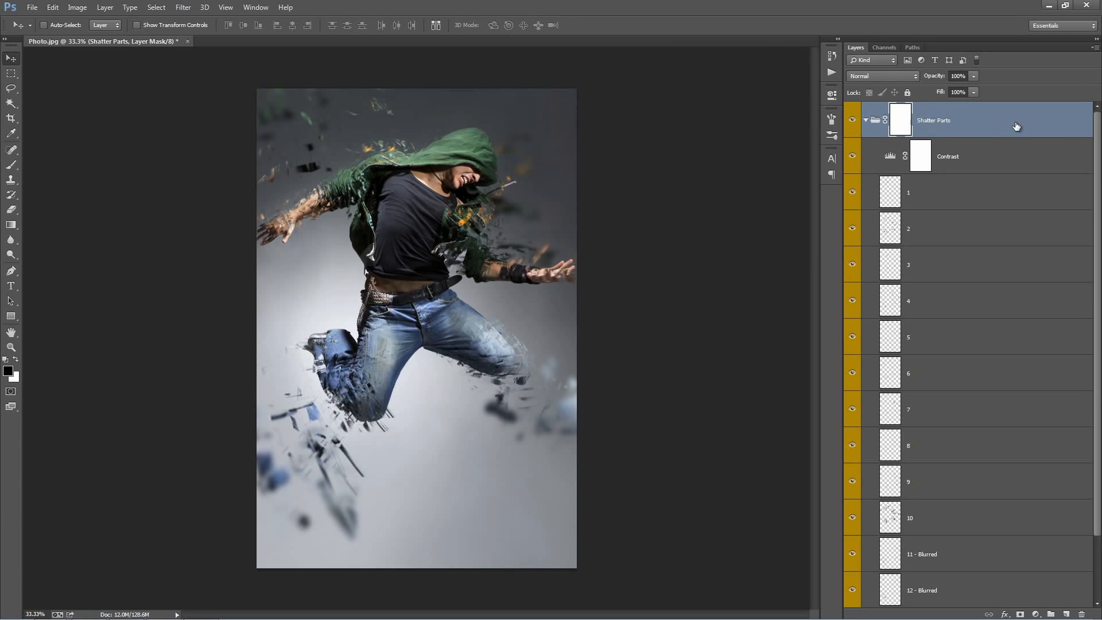
click(932, 121)
click(865, 121)
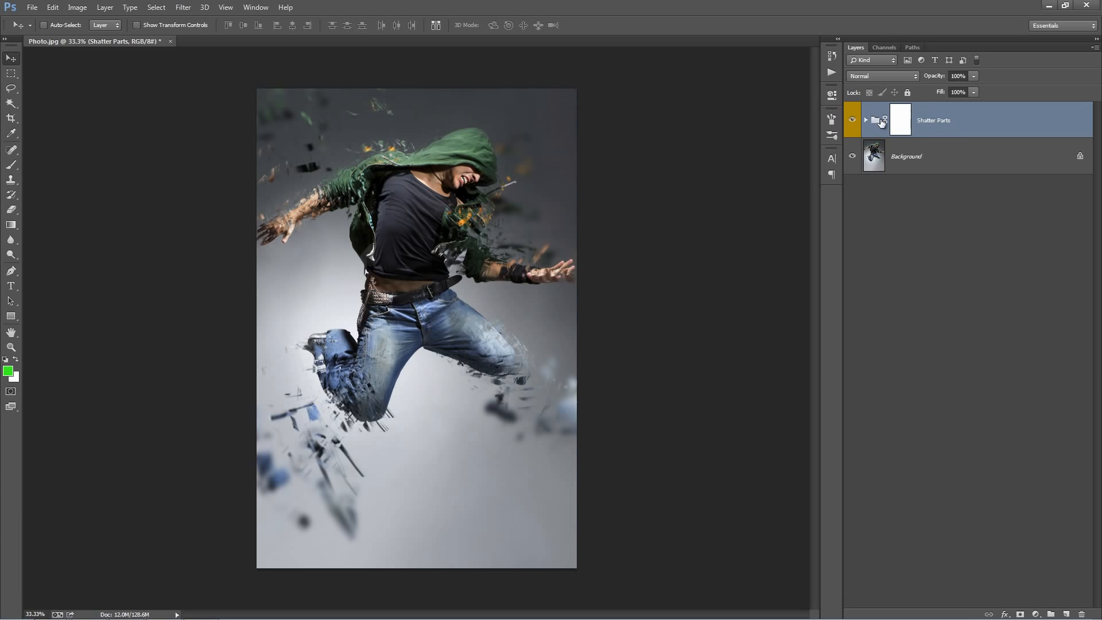
- Compare the photo with and without the Shatter Parts group, and view the shatter pieces without the Background
click(854, 120)
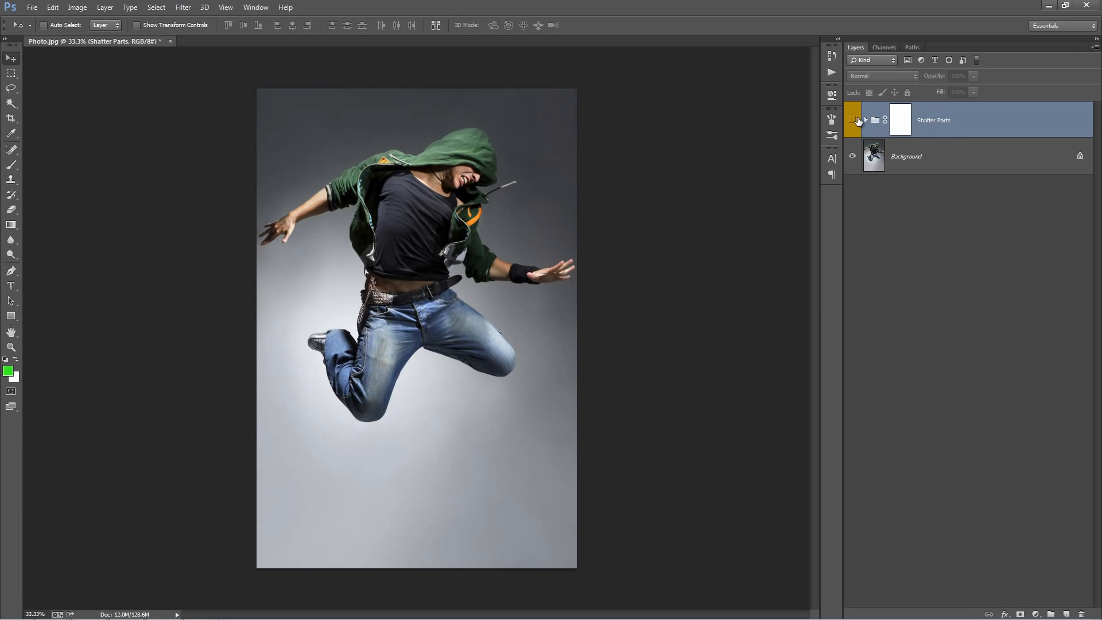
click(852, 120)
click(852, 155)
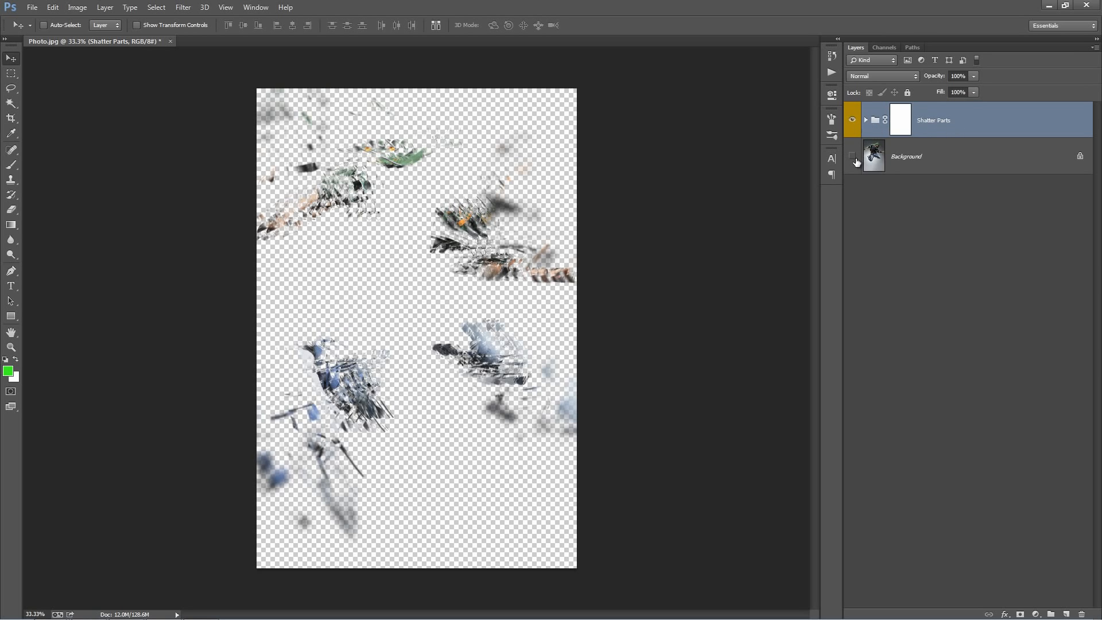
click(852, 156)
- Expand the Shatter Parts group and try a larger black brush on the group's layer mask near the hood
click(865, 120)
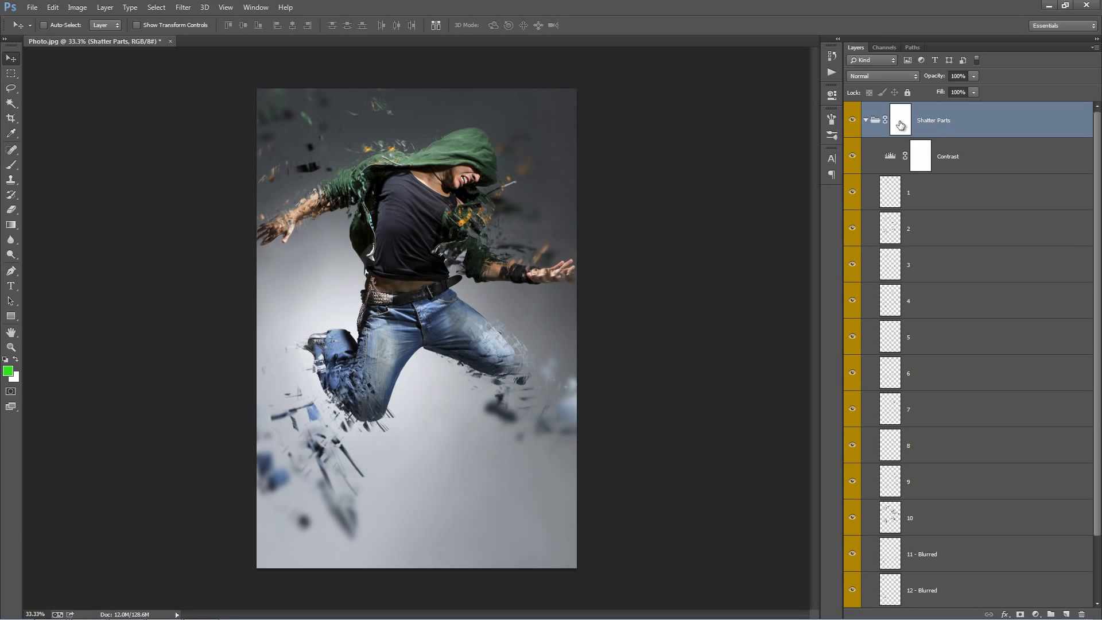
click(899, 126)
key(b)
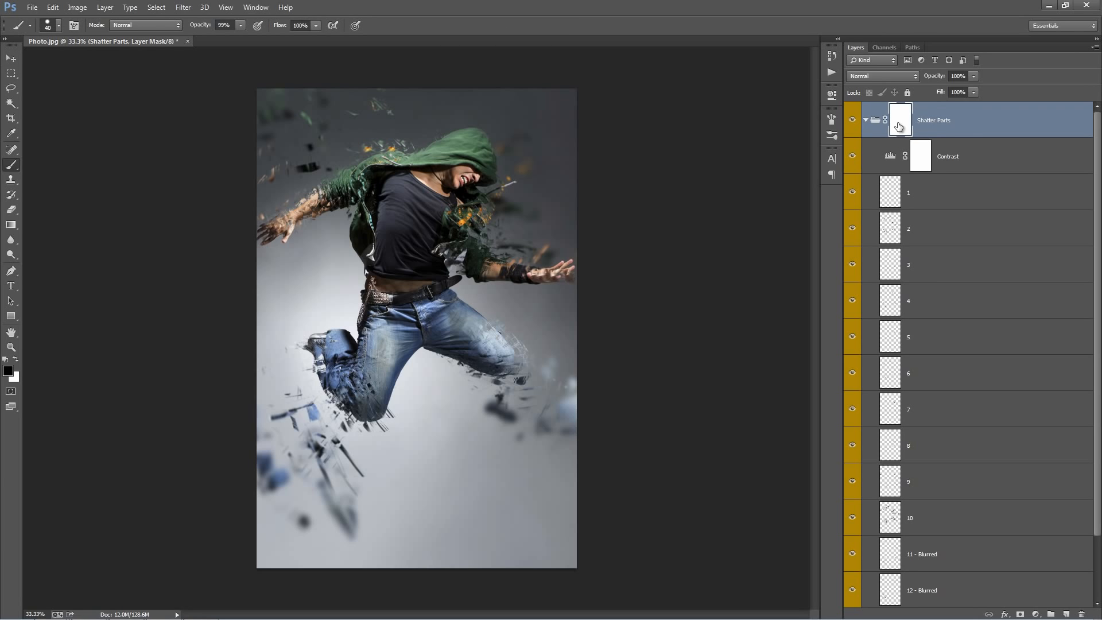
key(])
drag(426, 115, 432, 130)
- Try out the white and black input levels of the Contrast adjustment in the Shatter Parts group
click(996, 163)
key(v)
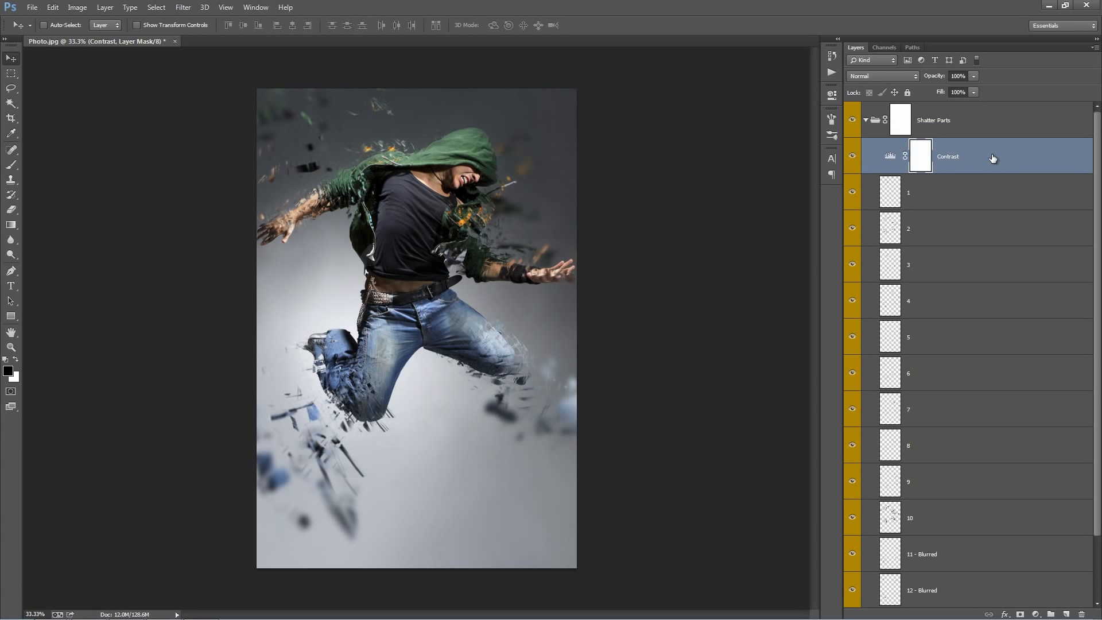
double_click(889, 158)
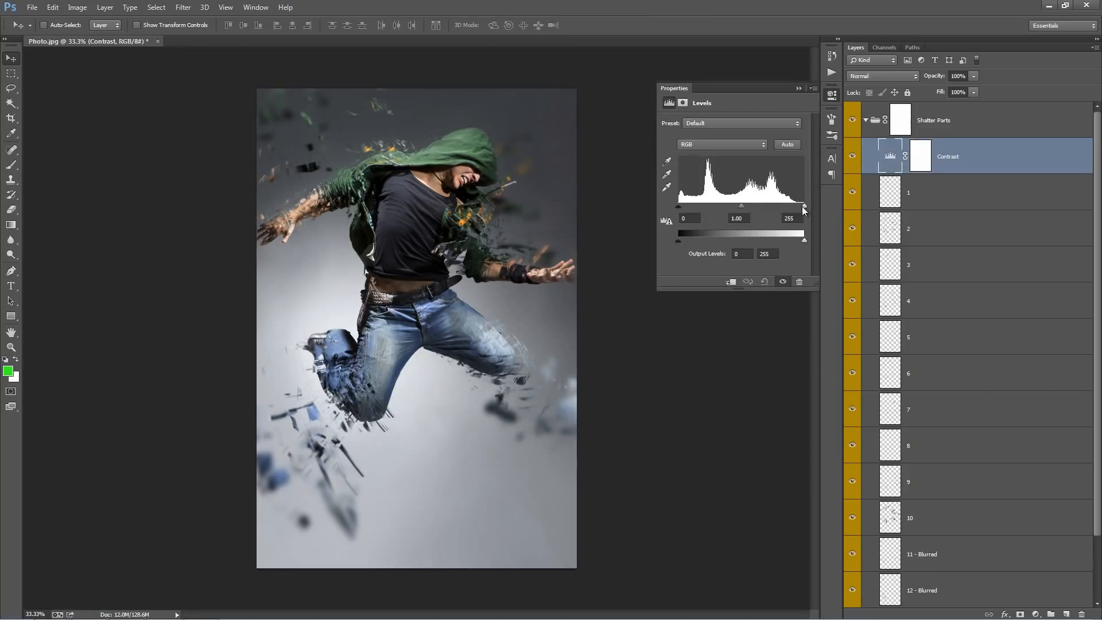
drag(803, 206, 764, 207)
drag(778, 206, 805, 206)
mouse_move(681, 205)
mouse_down()
mouse_move(700, 204)
mouse_move(681, 205)
mouse_up()
- Move the pieces on shatter layer 1 to the right and slightly up, and make layer 2 active
click(992, 197)
scroll(998, 241, down, 2)
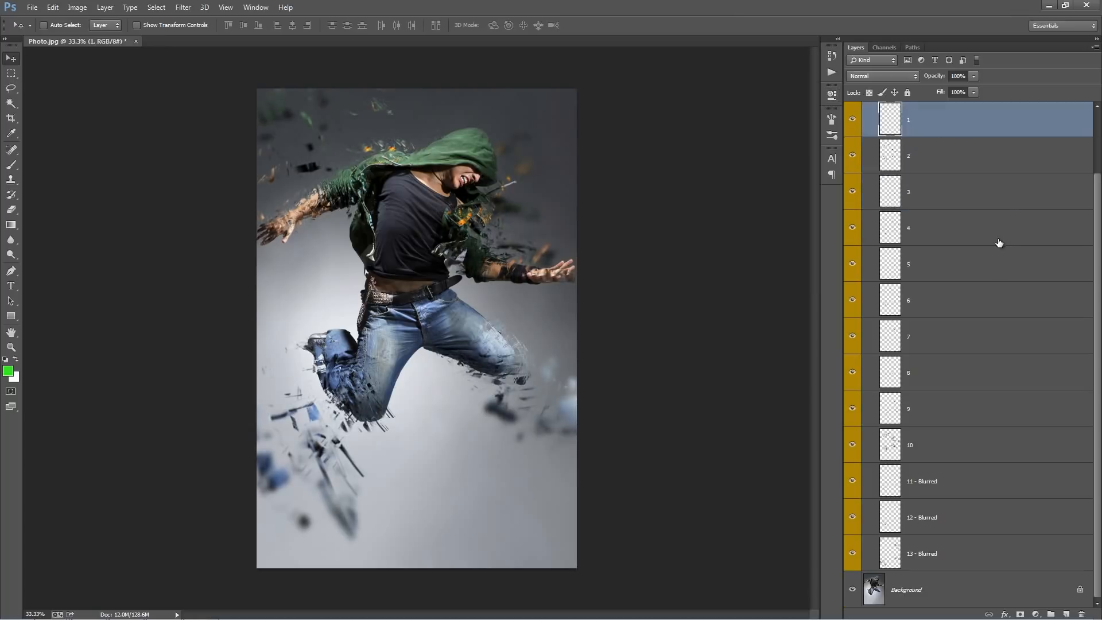
shift+click(966, 543)
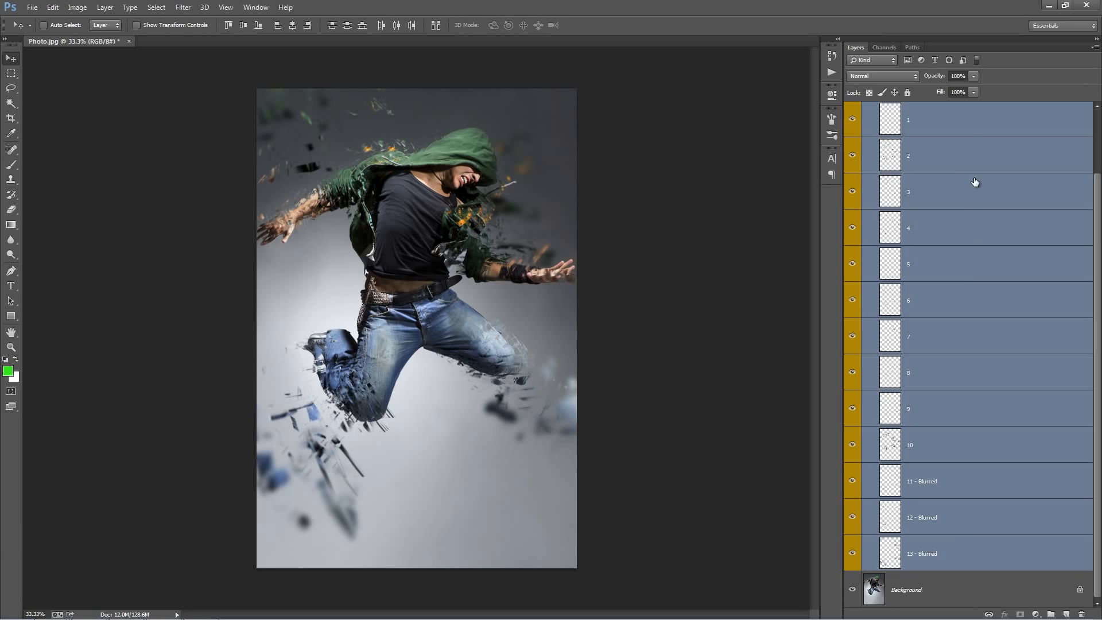
click(957, 131)
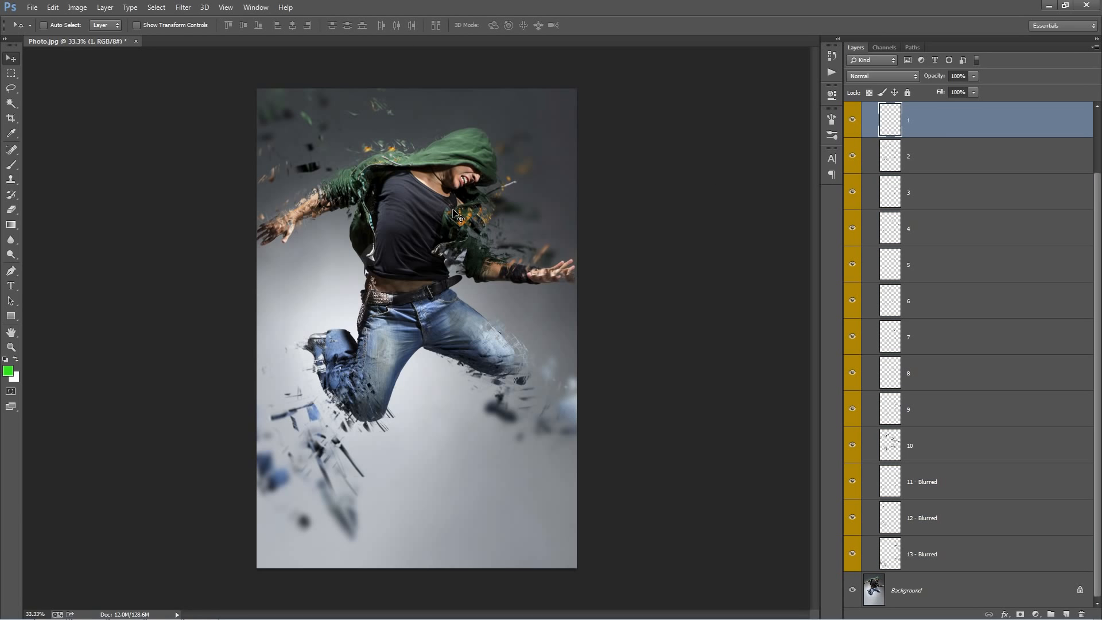
drag(453, 210, 507, 199)
key(alt+bracketleft)
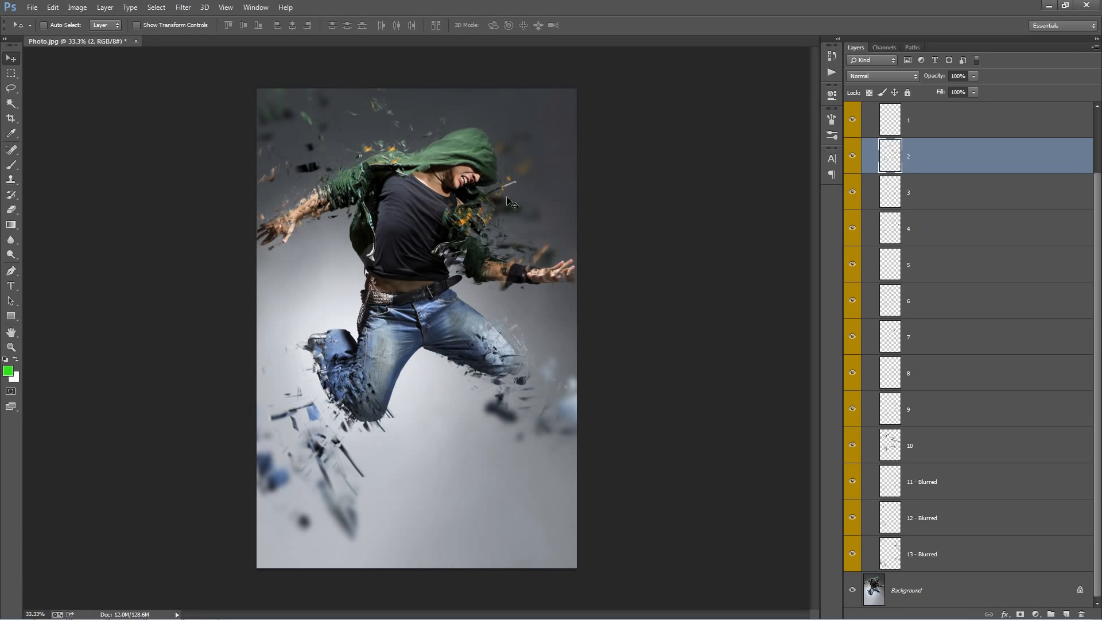
- Duplicate shatter layers 1 through 6 inside the Shatter Parts group
scroll(994, 235, up, 2)
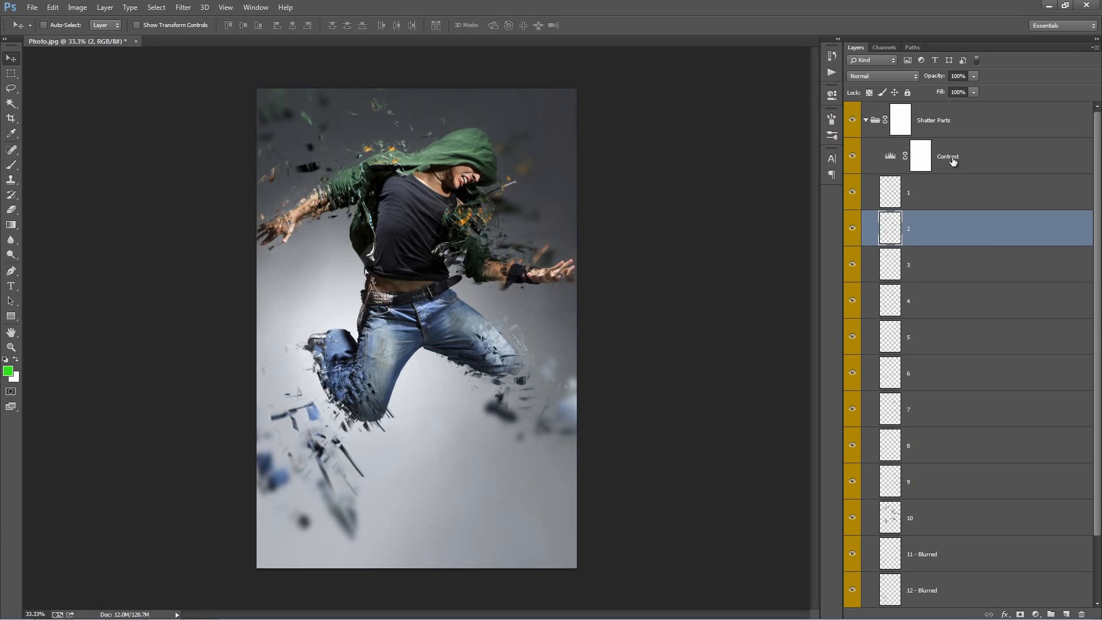
click(966, 133)
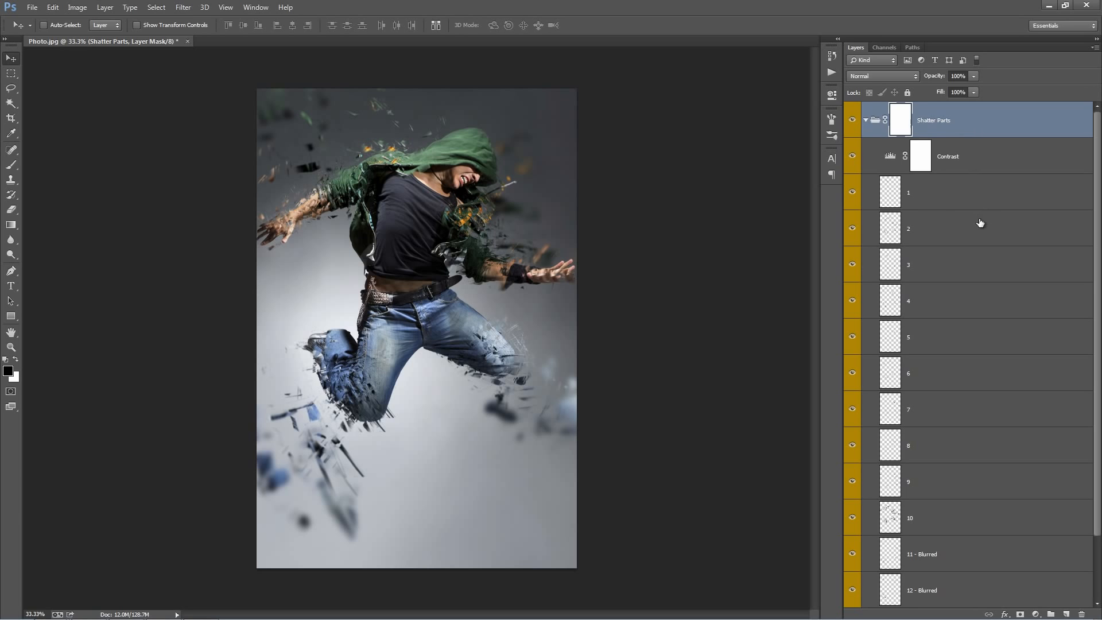
click(959, 191)
scroll(979, 263, down, 2)
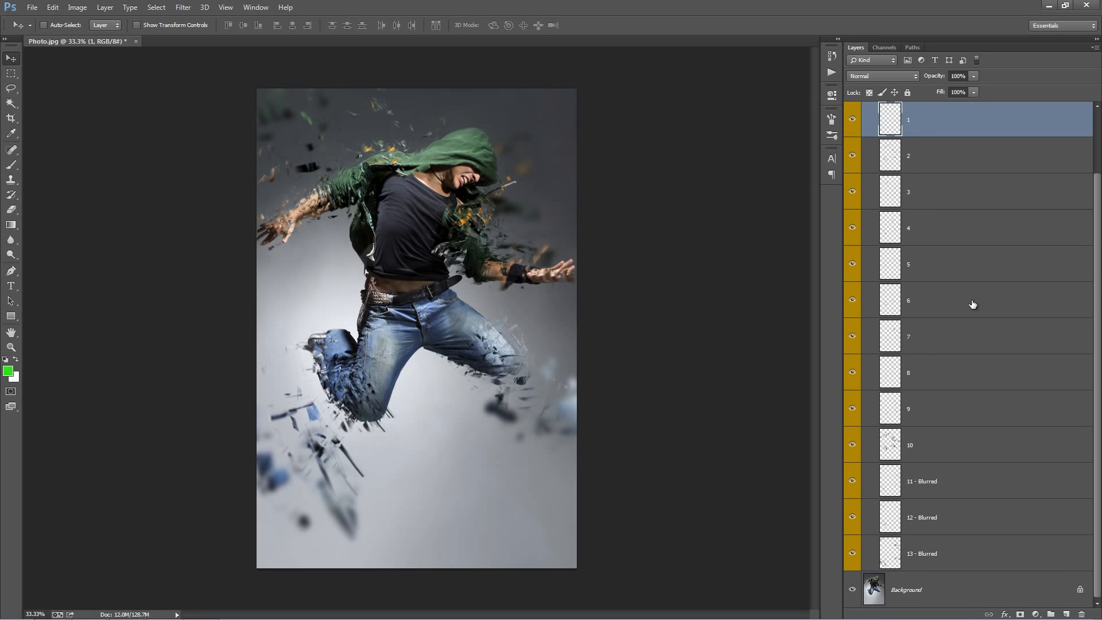
shift+click(969, 304)
key(ctrl+j)
- Offset the pieces on layers 1 copy and 2 copy to scatter more fragments around the man
click(978, 336)
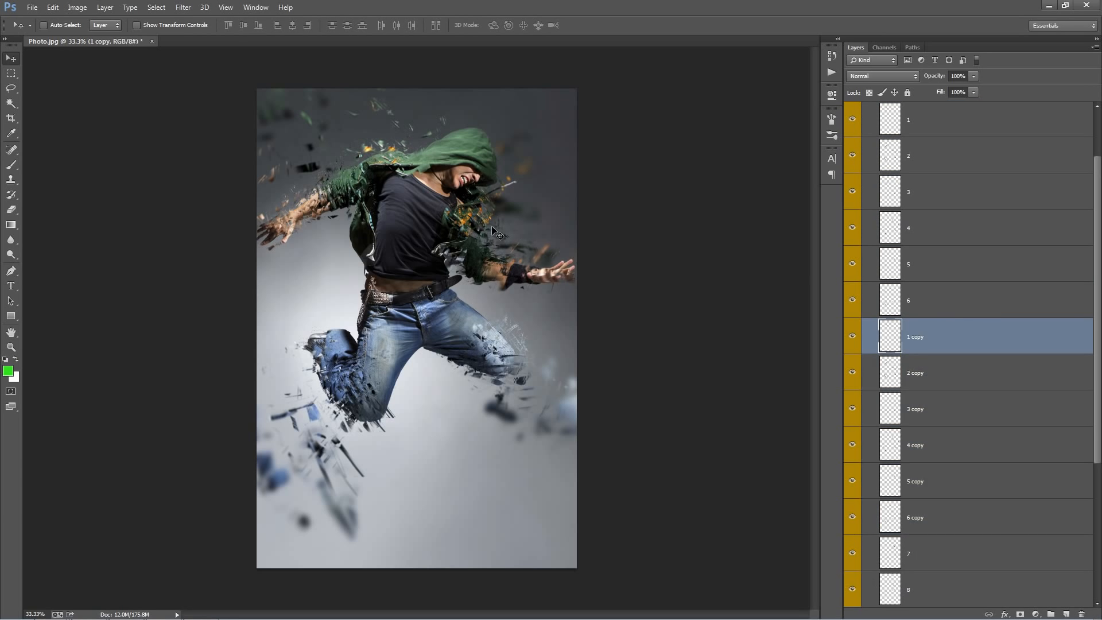
click(952, 365)
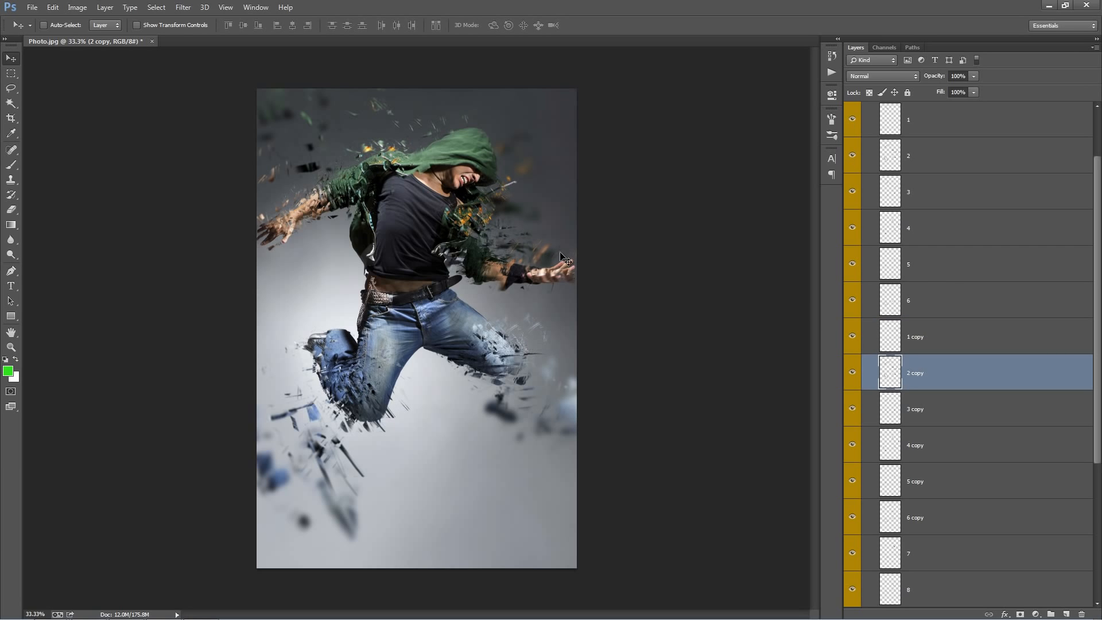
drag(559, 253, 552, 237)
key(ctrl+z)
drag(468, 232, 469, 231)
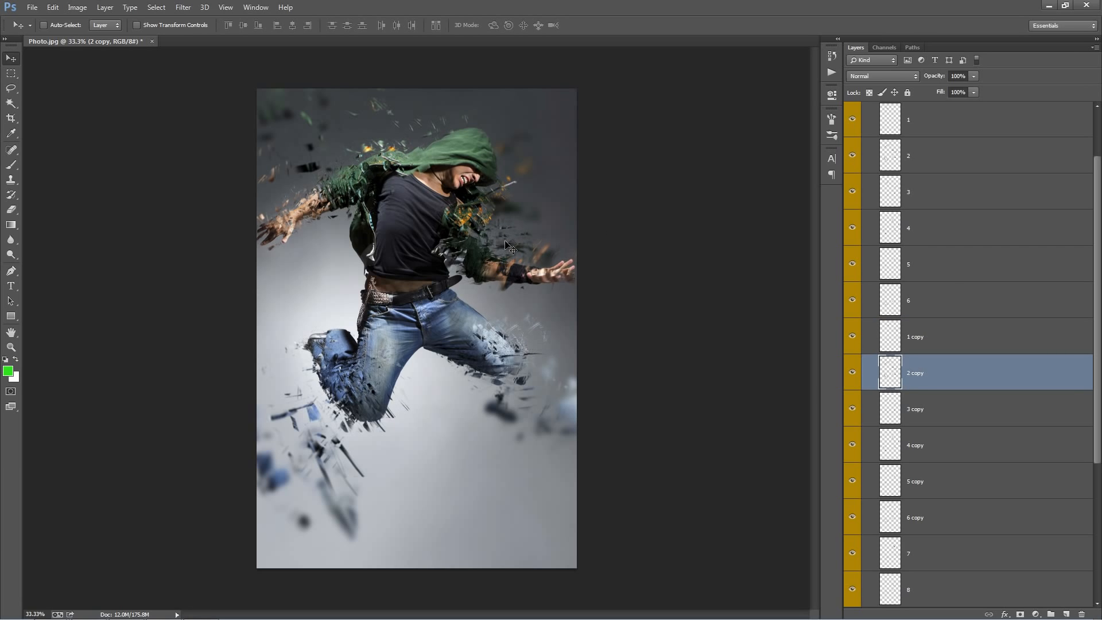
click(958, 404)
- Select the three blurred piece layers, 11 - Blurred through 13 - Blurred, and try nudging them together
scroll(957, 405, down, 4)
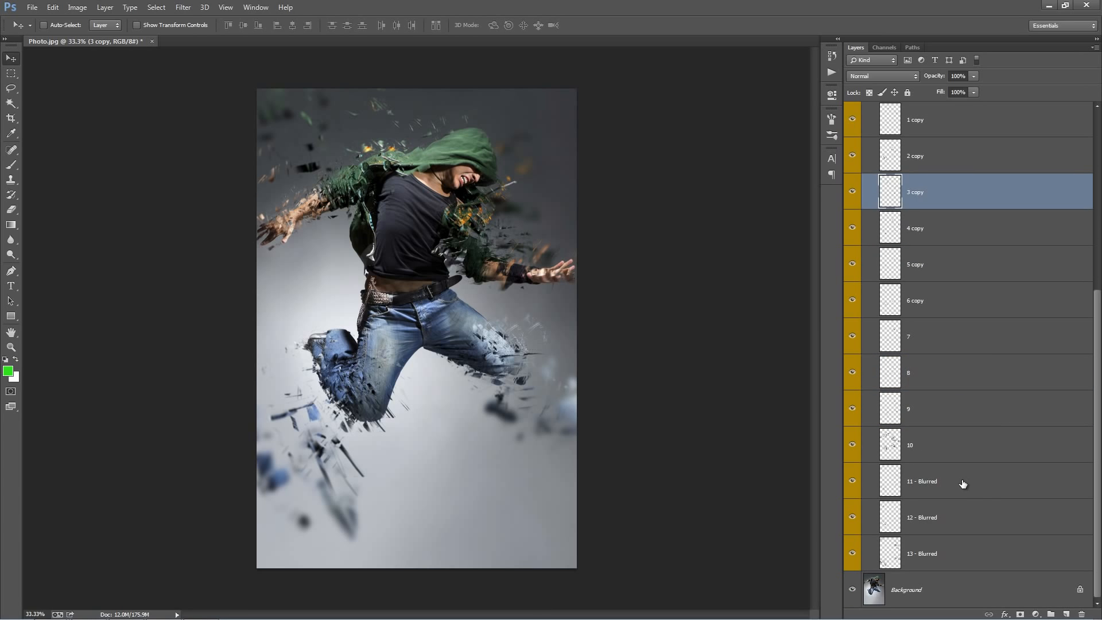
click(960, 482)
shift+click(961, 554)
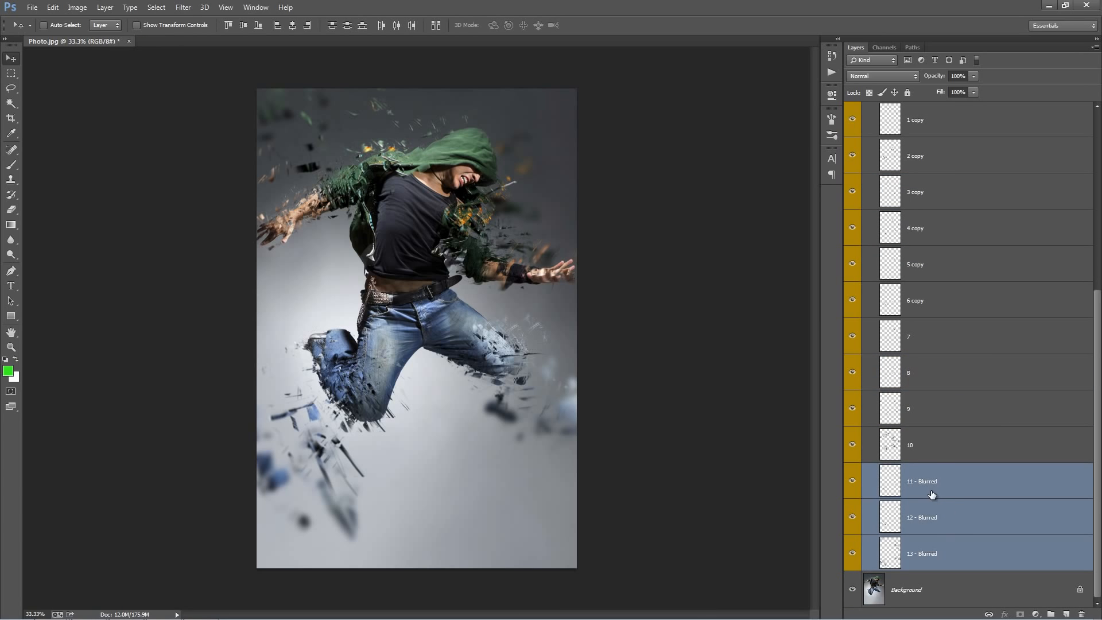
click(955, 555)
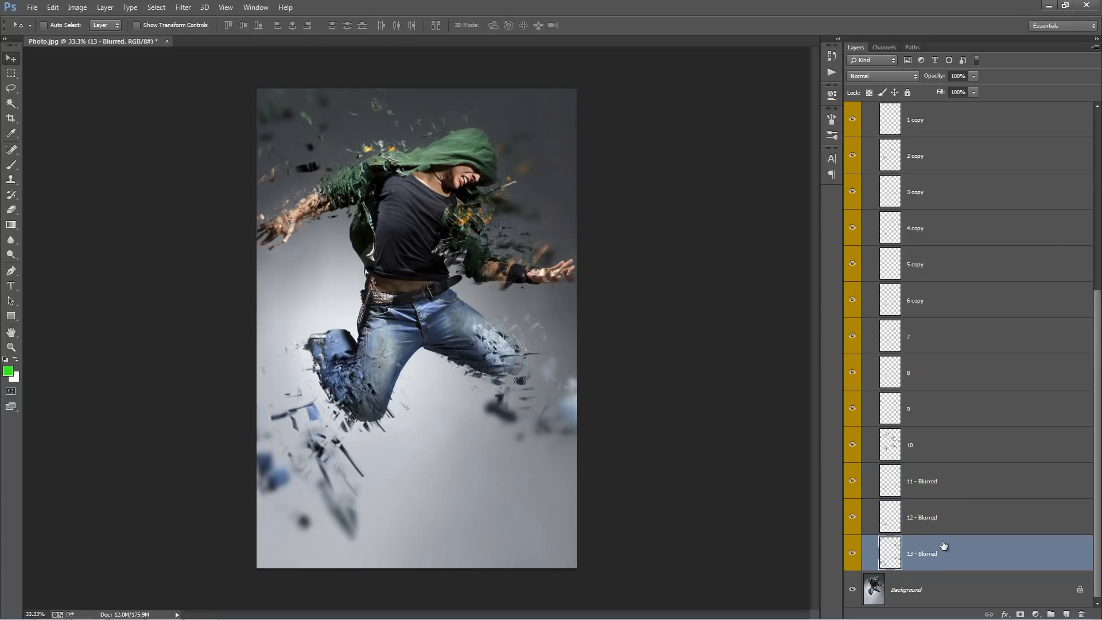
shift+click(953, 484)
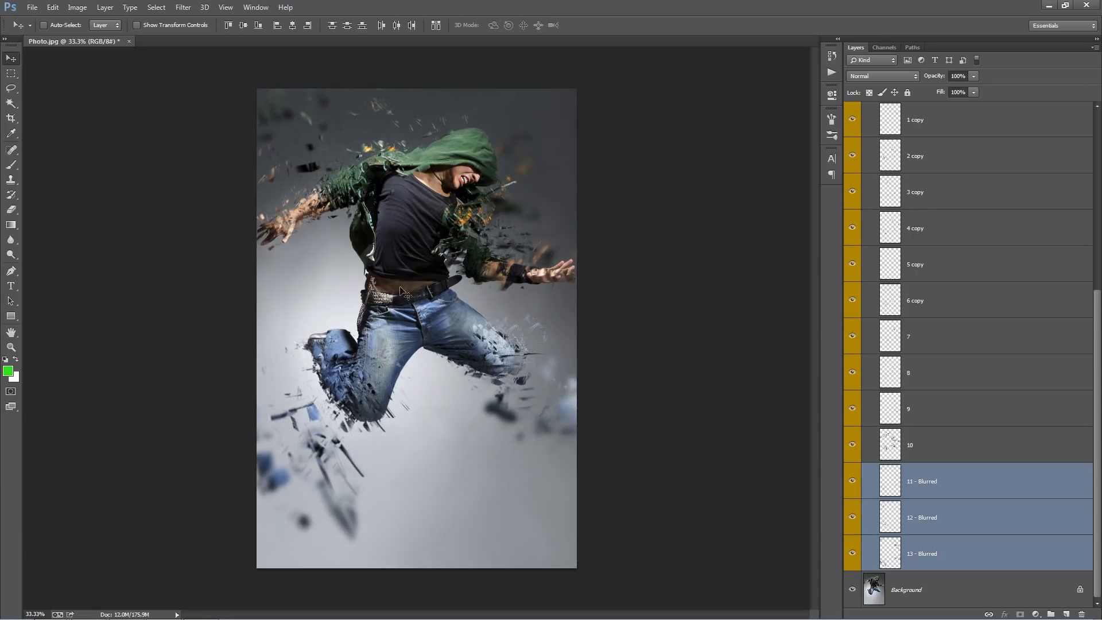
mouse_move(421, 288)
mouse_down()
mouse_move(435, 276)
mouse_move(415, 273)
mouse_move(430, 281)
mouse_up()
- Collapse the Shatter Parts group and play the Grade it action from the Shatter set
scroll(973, 447, up, 2)
scroll(973, 448, up, 2)
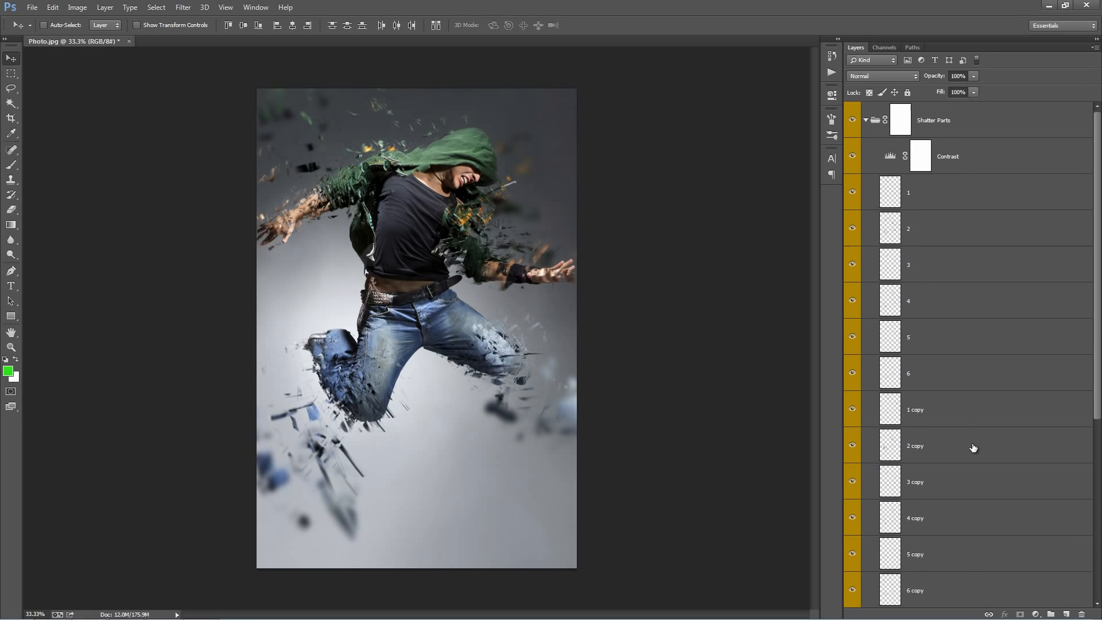
click(866, 125)
click(964, 127)
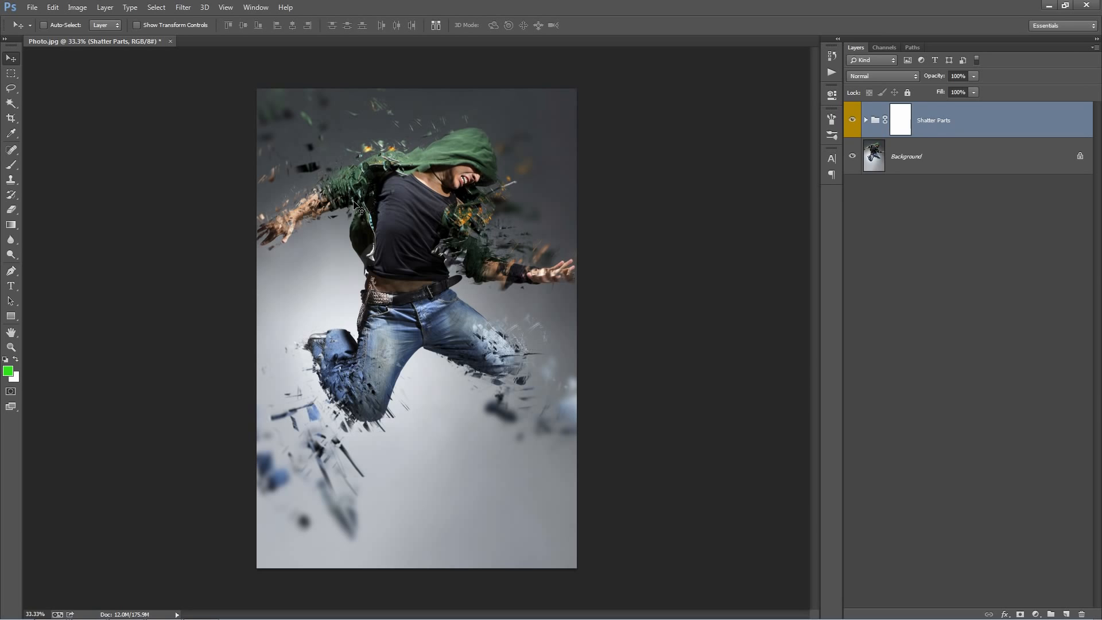
click(831, 72)
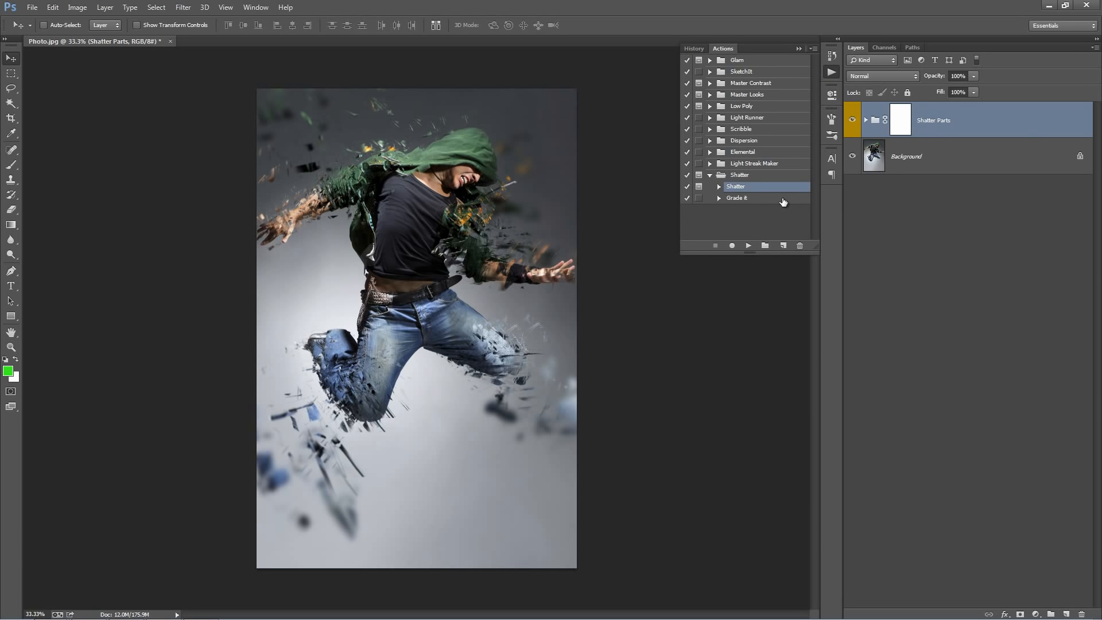
click(735, 199)
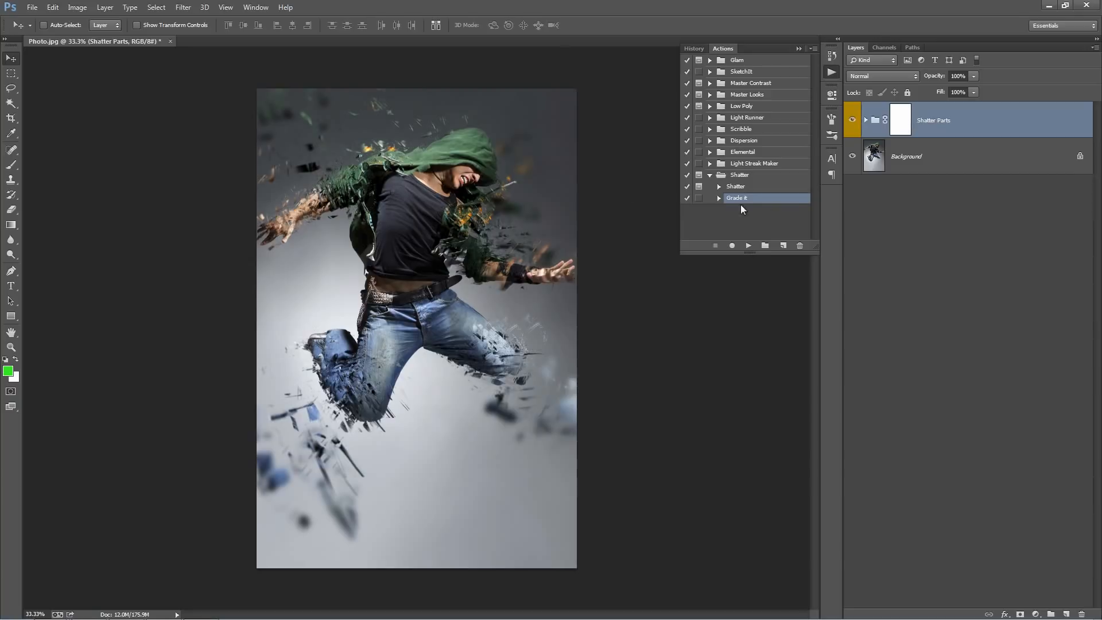
click(750, 246)
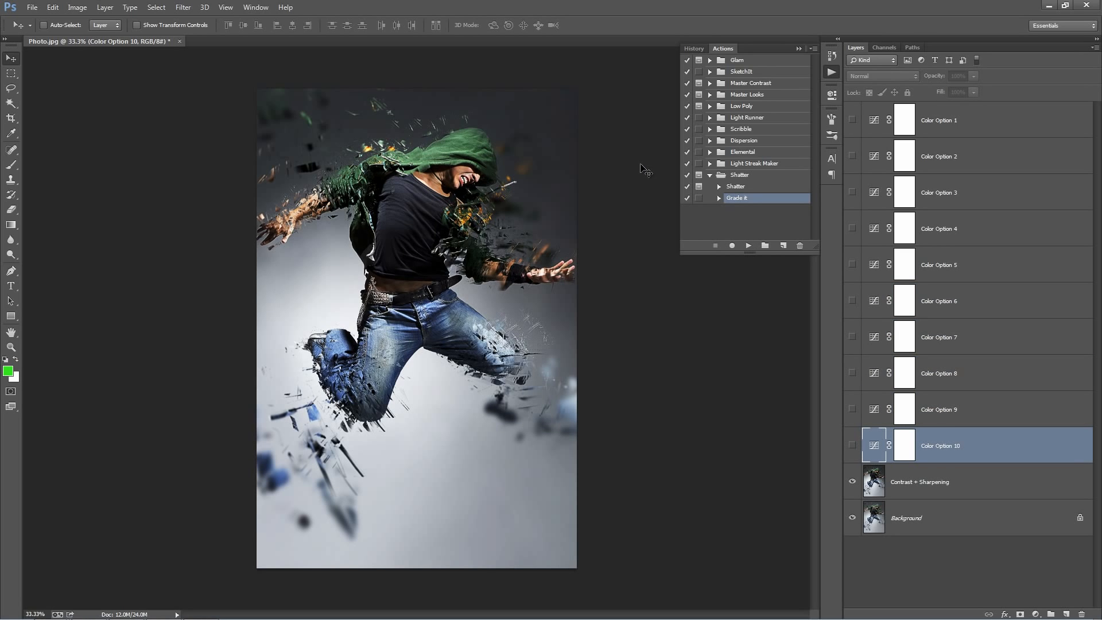
- Compare the photo with and without the Contrast + Sharpening layer, both close up on the torso and at full size
key(z)
click(309, 199)
drag(310, 200, 286, 283)
key(v)
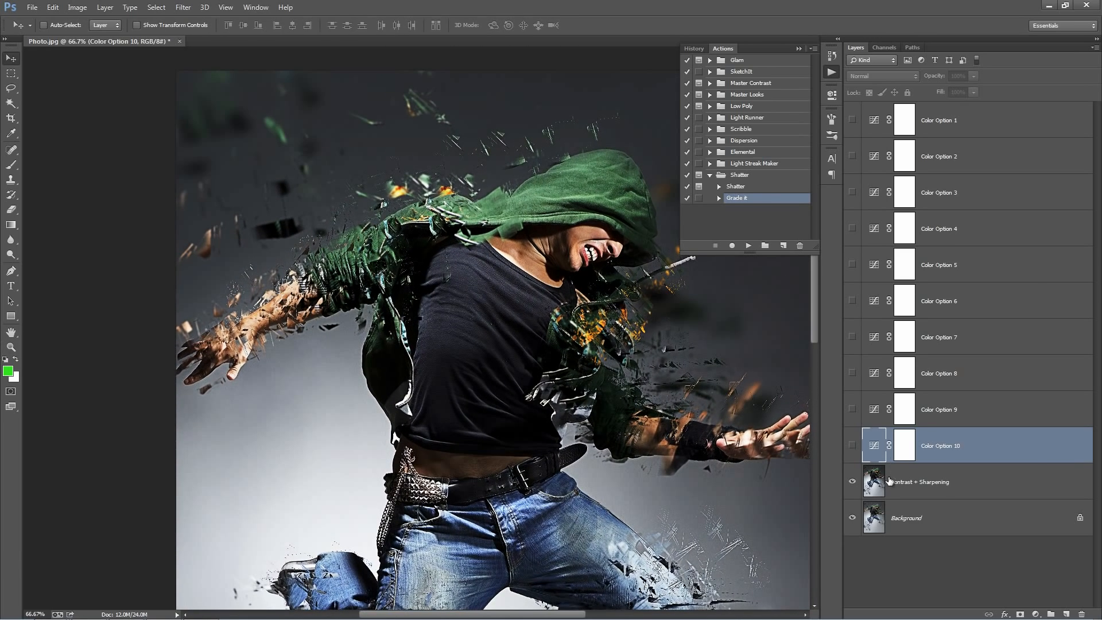
click(962, 485)
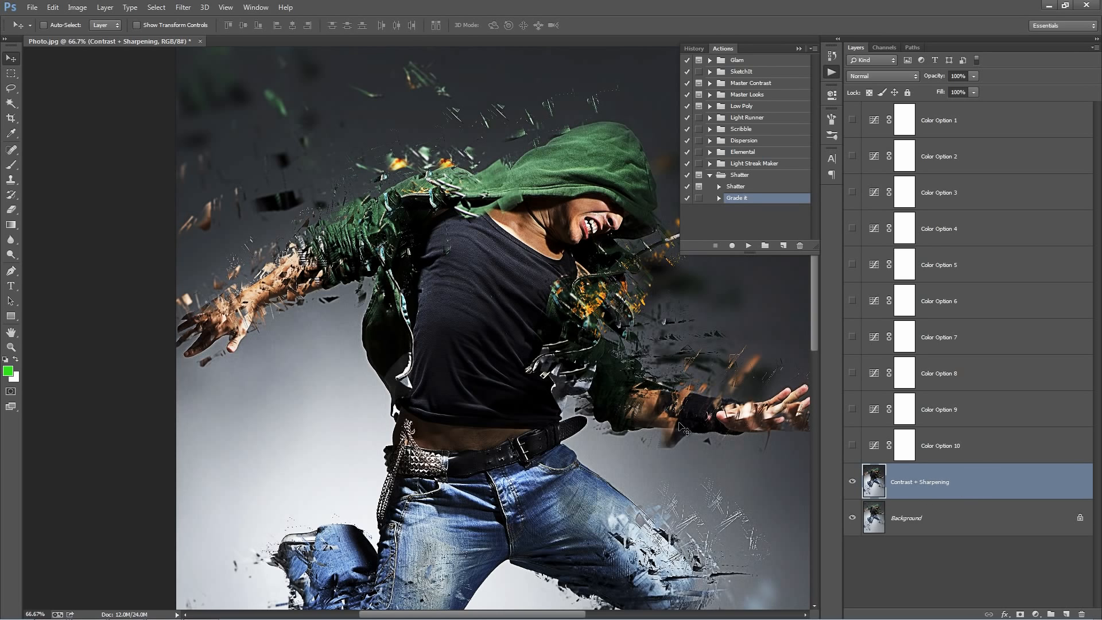
scroll(683, 425, up, 2)
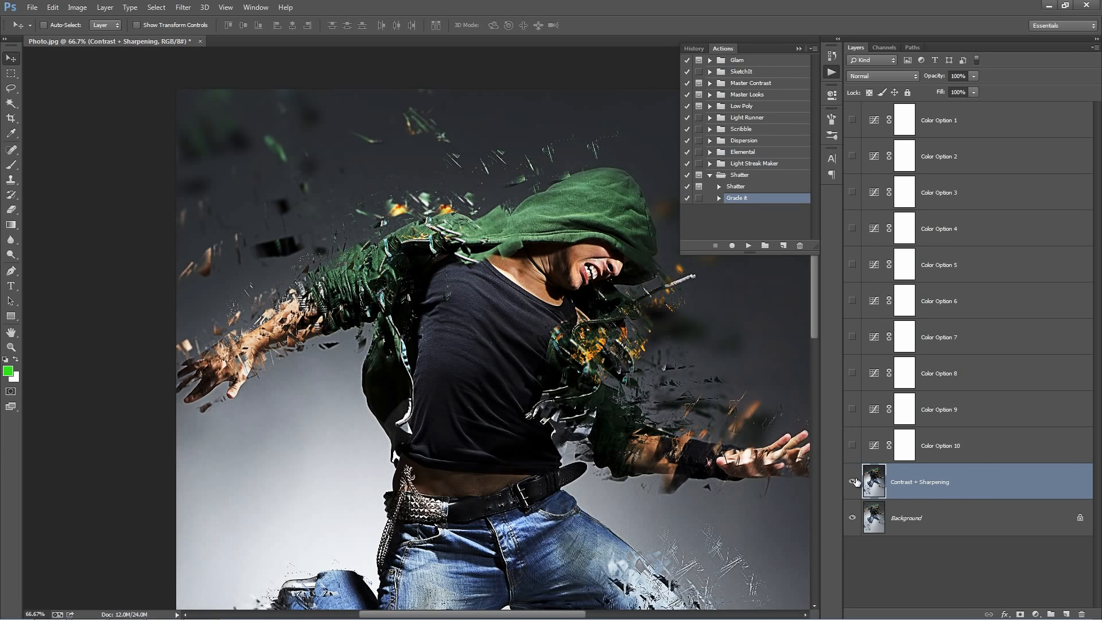
click(853, 481)
click(853, 482)
click(853, 482)
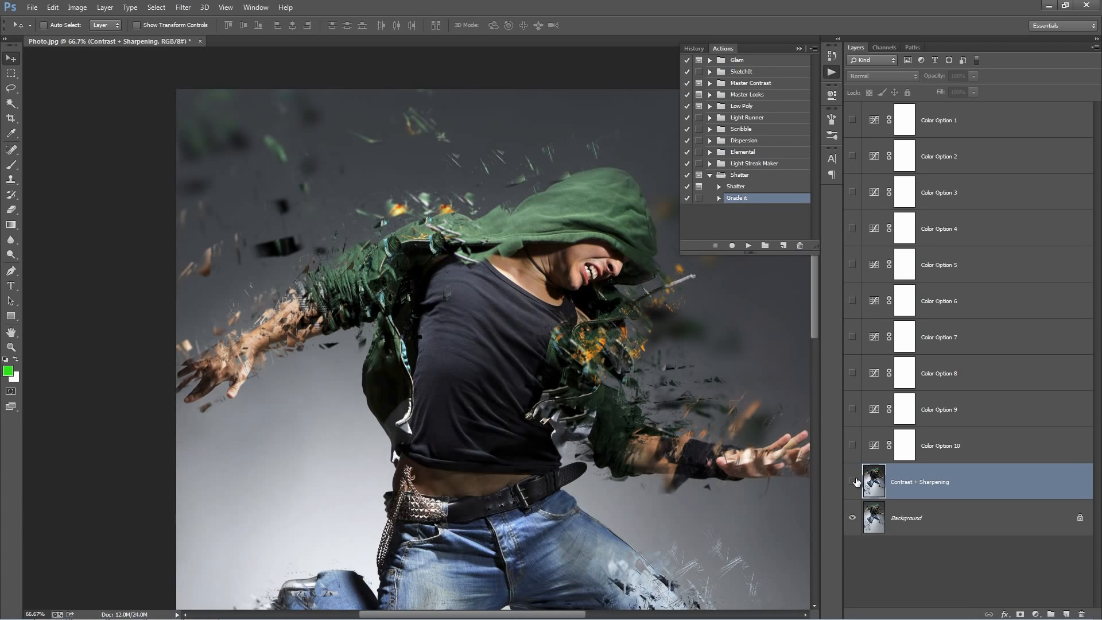
click(853, 481)
click(853, 481)
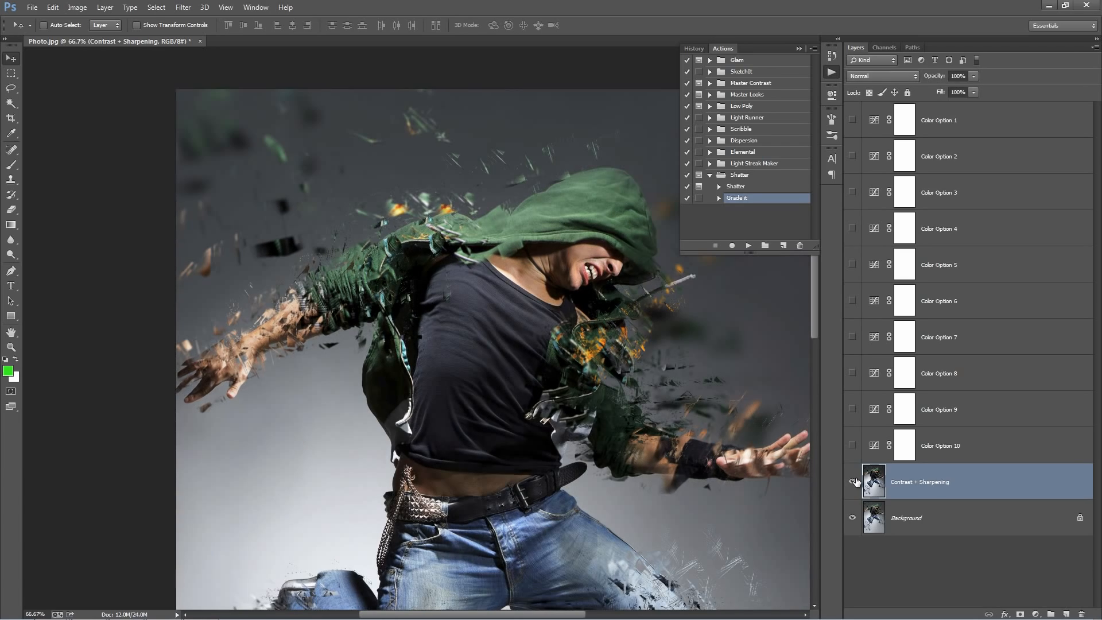
click(853, 481)
click(853, 481)
click(853, 481)
click(853, 481)
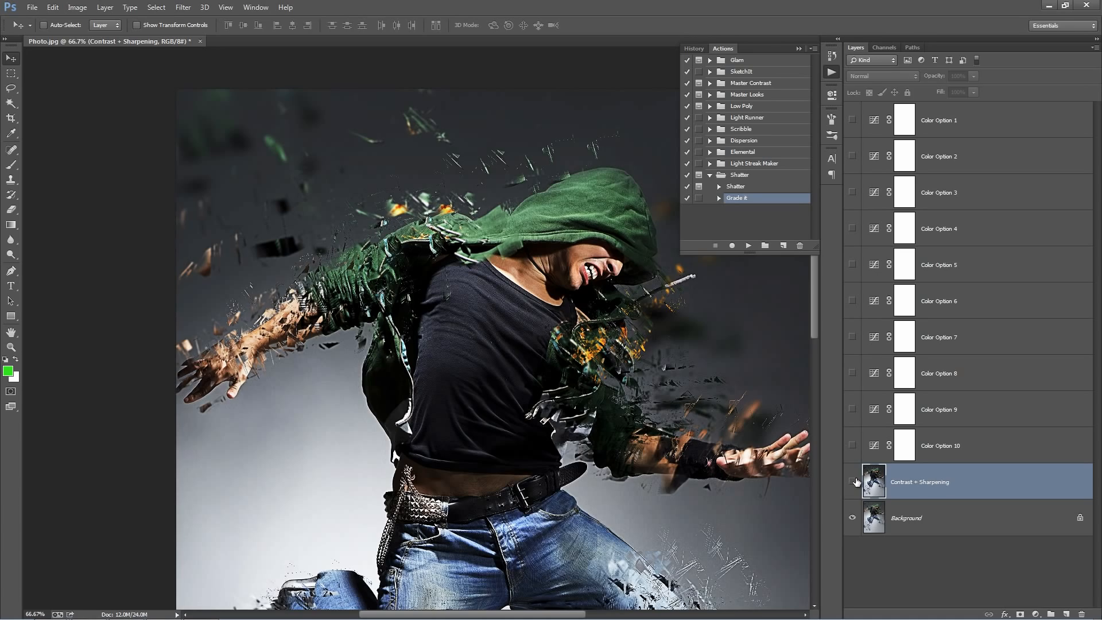
click(853, 482)
click(853, 482)
click(854, 482)
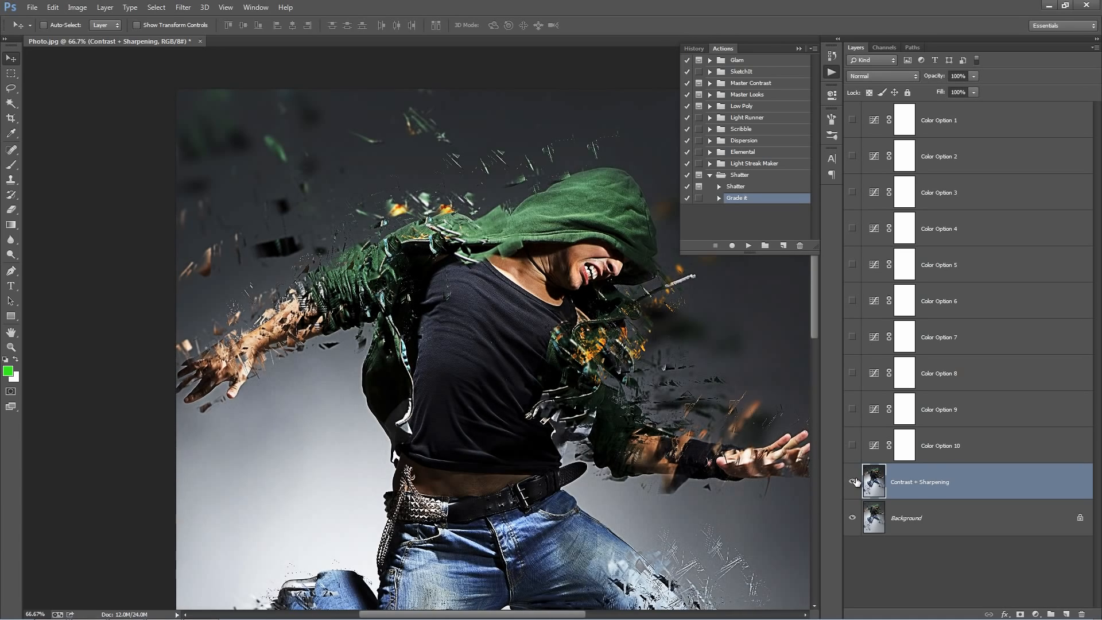
key(ctrl+0)
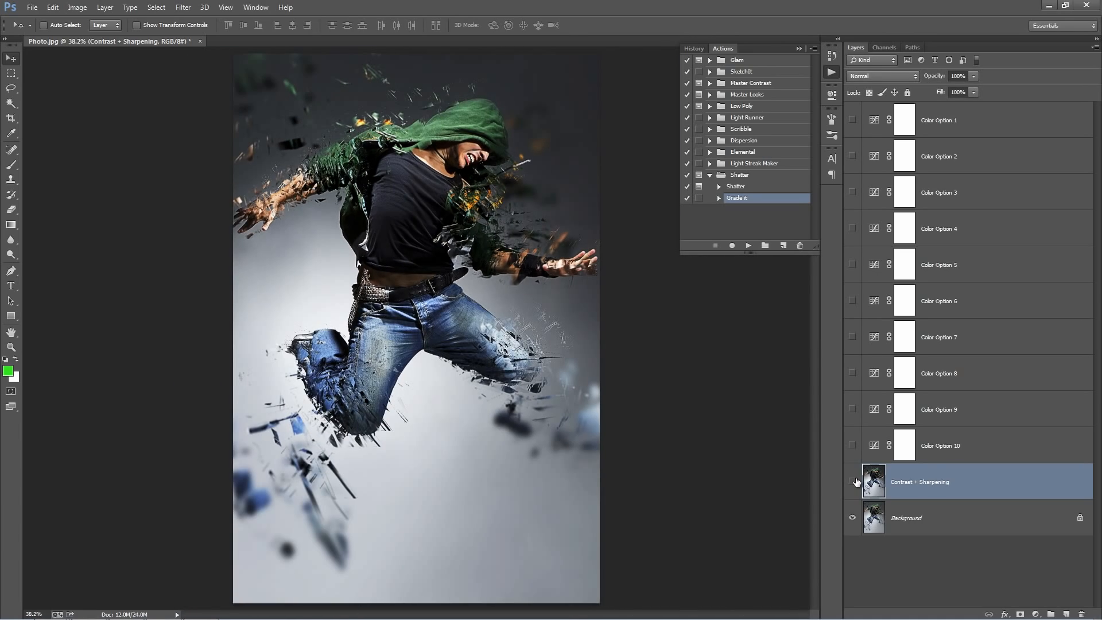
click(853, 481)
- Preview Color Option 1, 2, 3 and 4 on the photo, one at a time
click(851, 121)
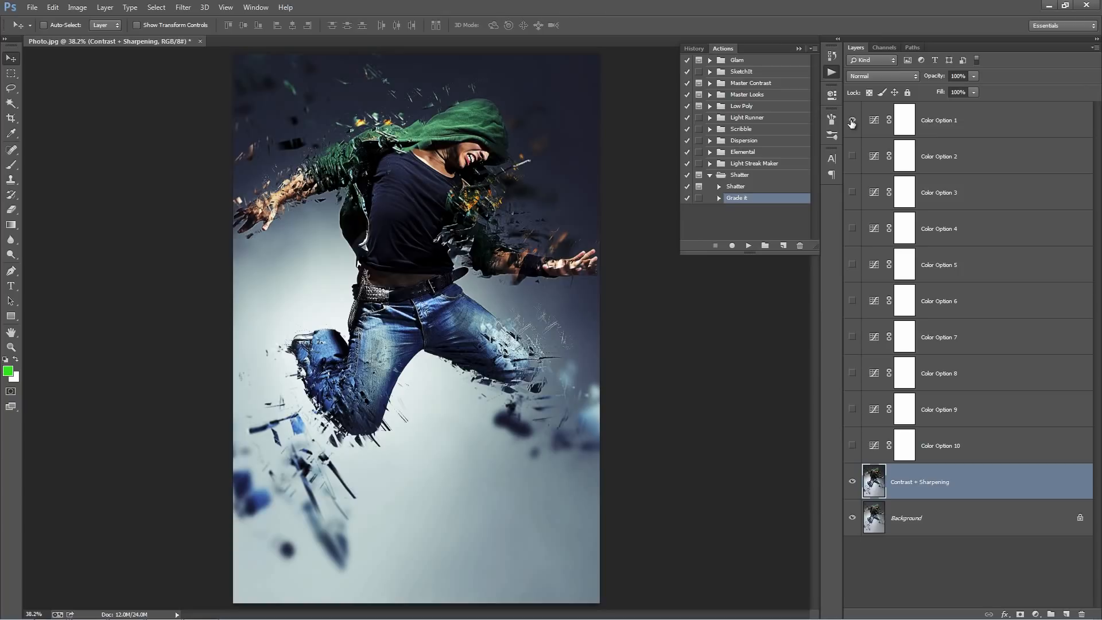
click(851, 121)
click(852, 157)
click(851, 158)
click(851, 193)
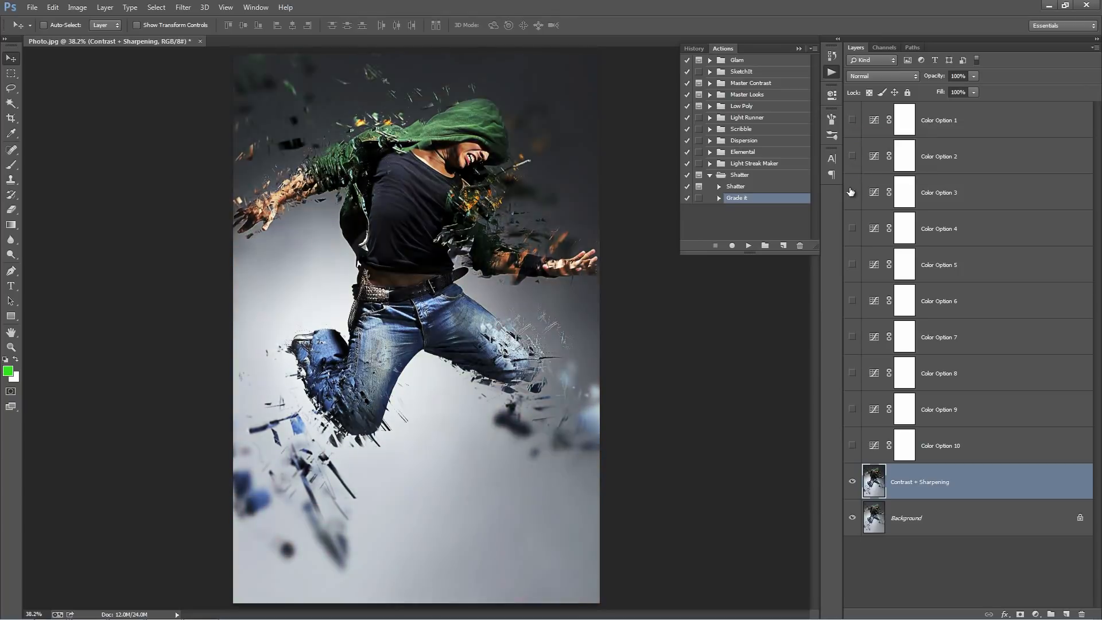
click(851, 192)
click(851, 228)
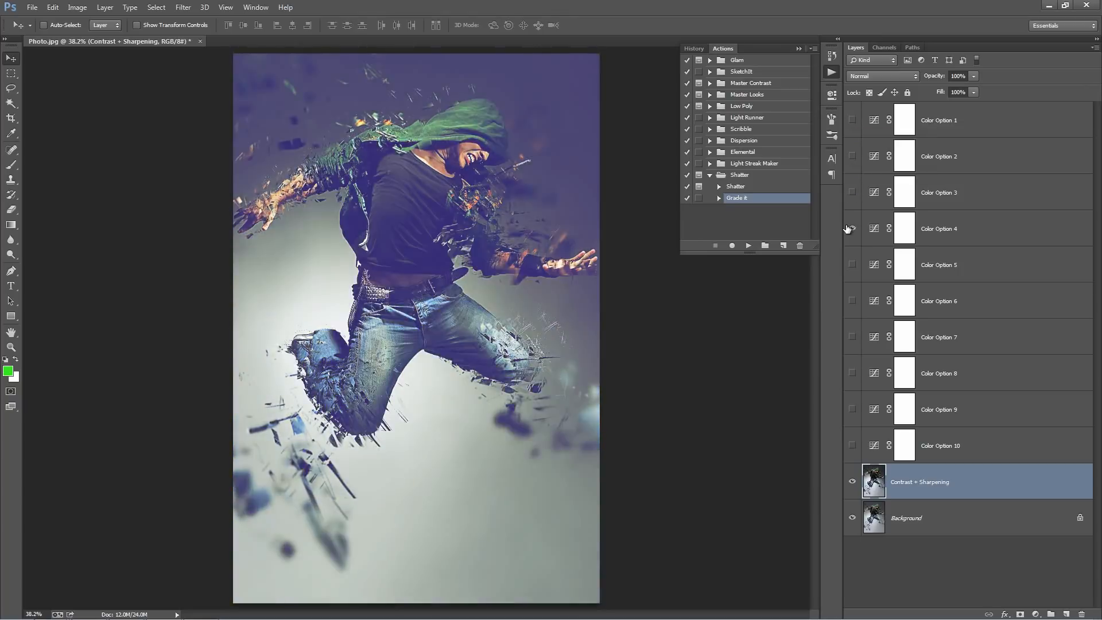
click(852, 228)
- Combine Color Option 5, 8 and 9 by making them visible, and test Color Option 7 and 1 with them
click(851, 265)
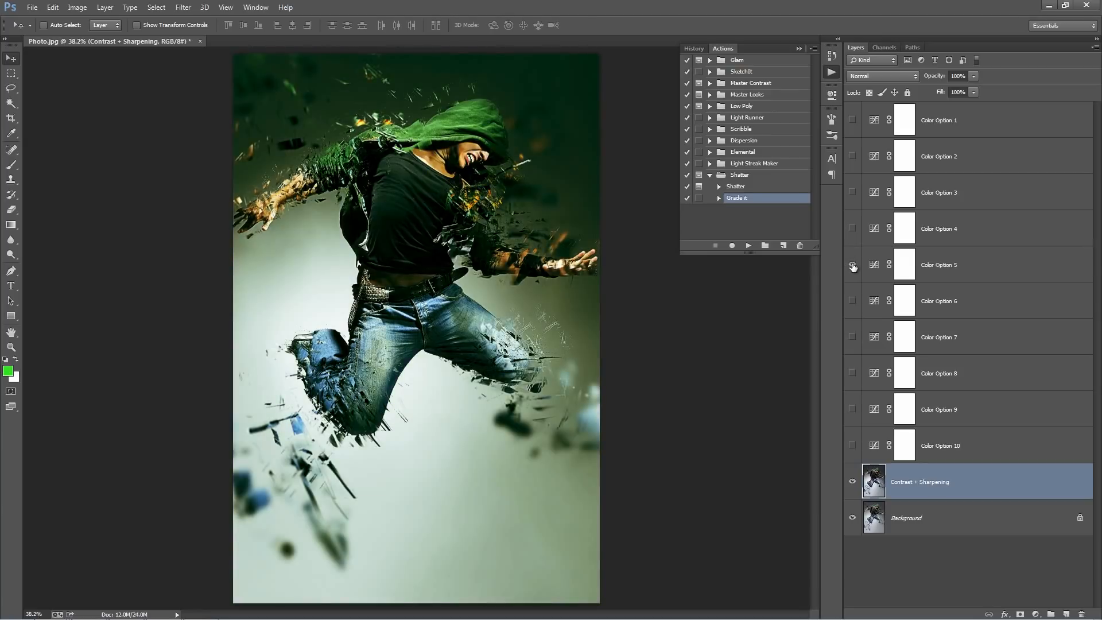
click(852, 337)
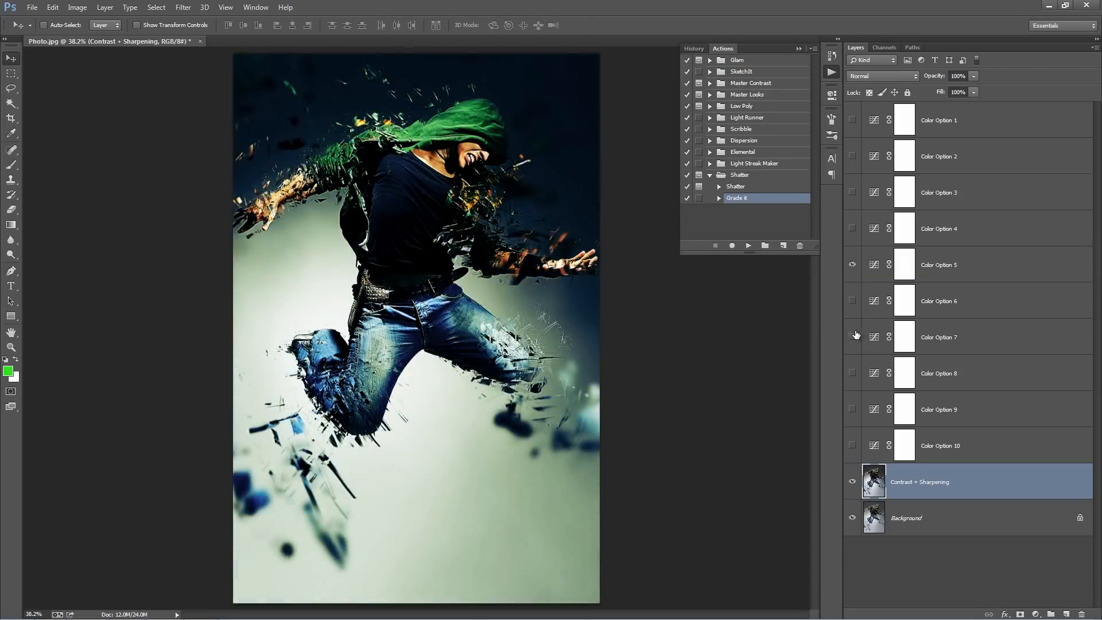
click(852, 337)
click(851, 373)
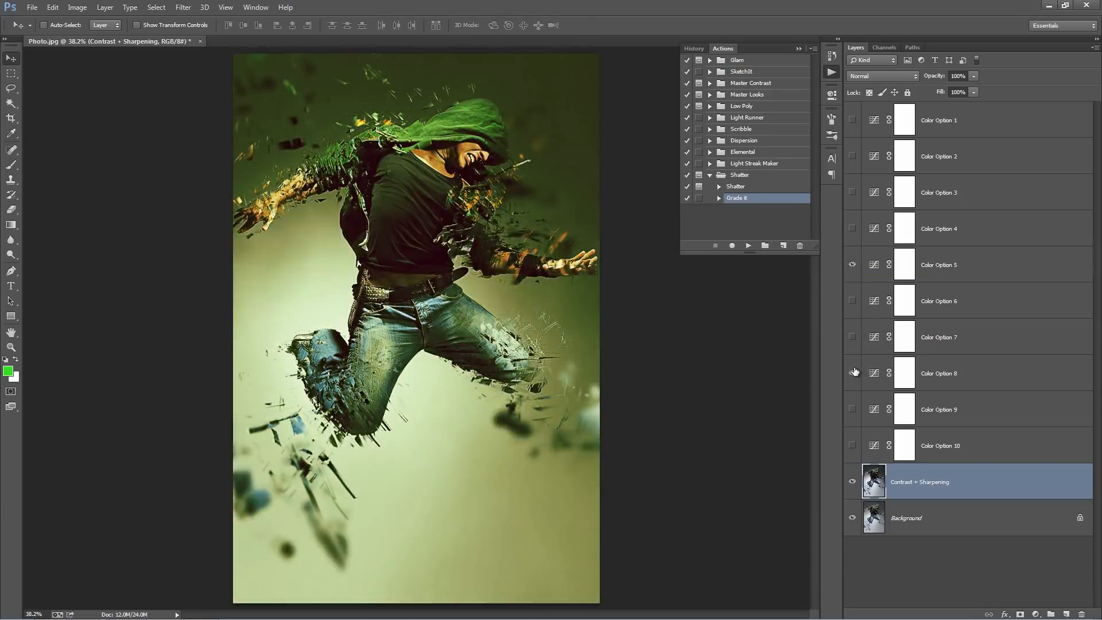
click(852, 409)
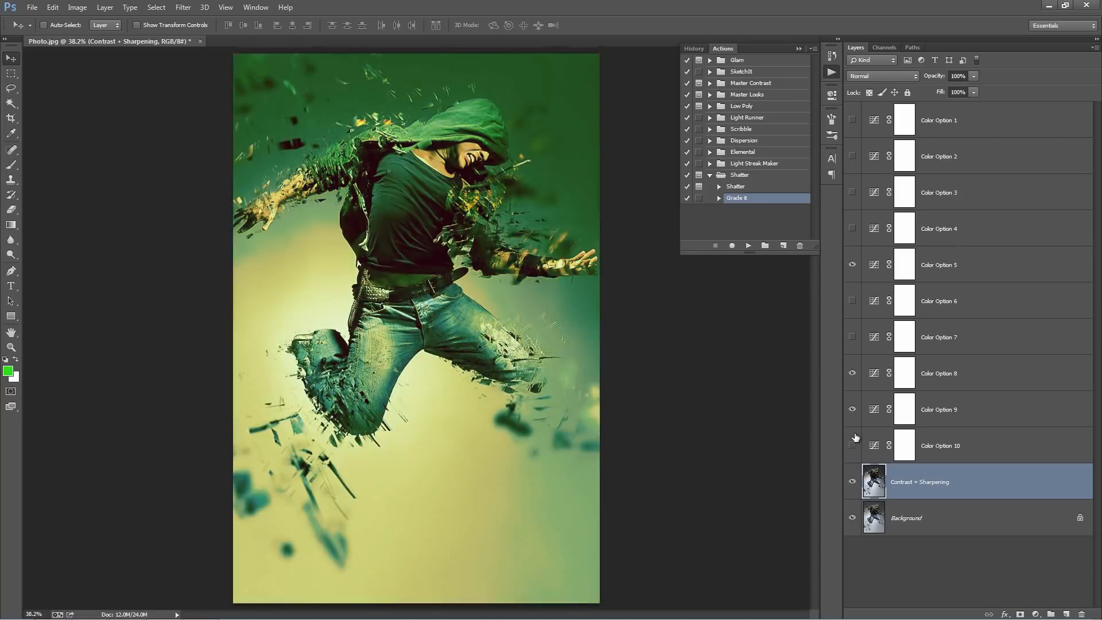
click(851, 122)
click(852, 123)
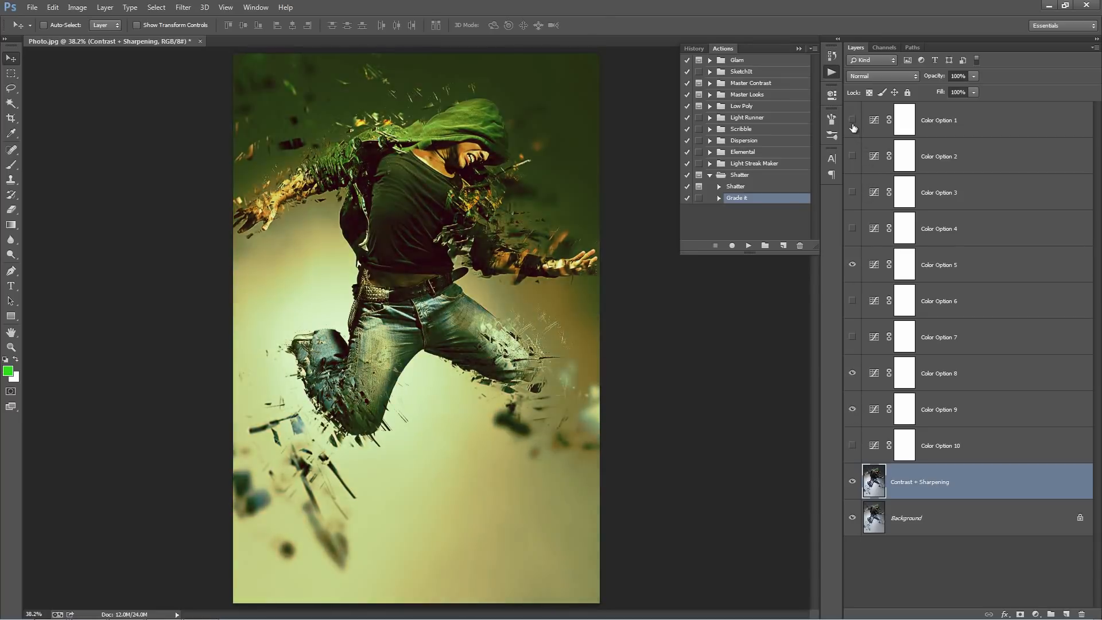